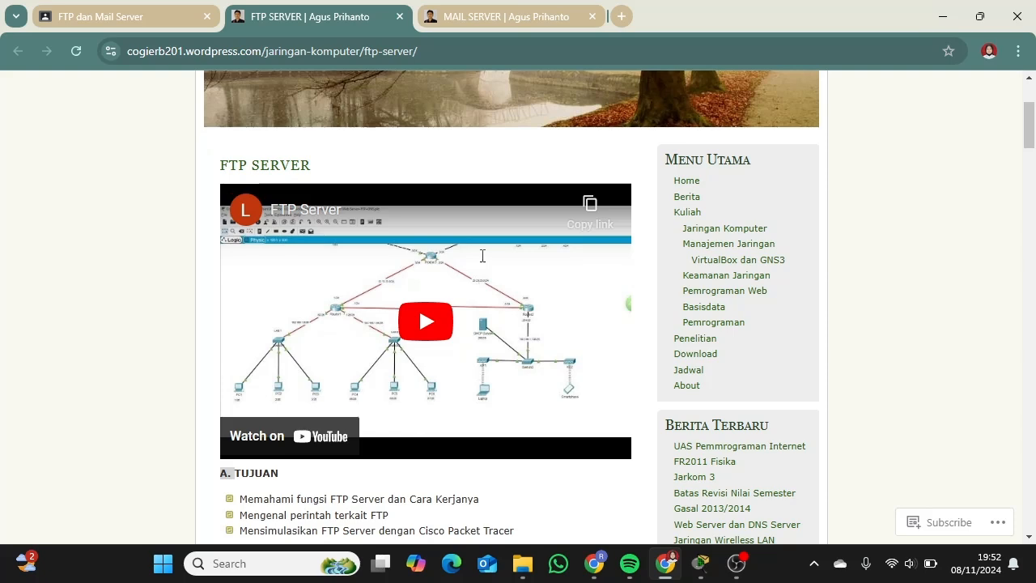
# Step: Scroll down the FTP SERVER article to its list of basic FTP commands
pyautogui.scroll(-5, 482, 256)
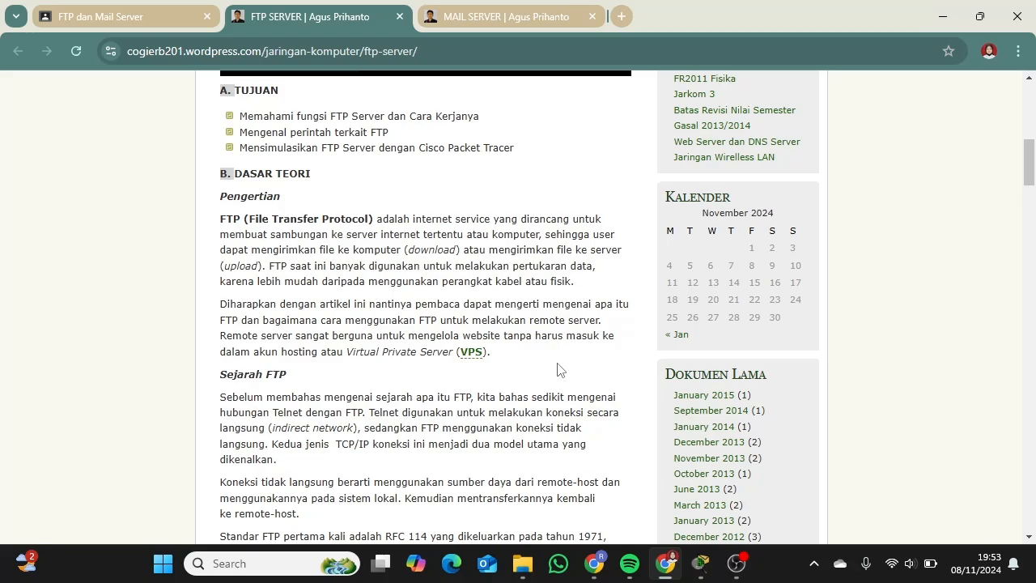
pyautogui.scroll(-20, 557, 369)
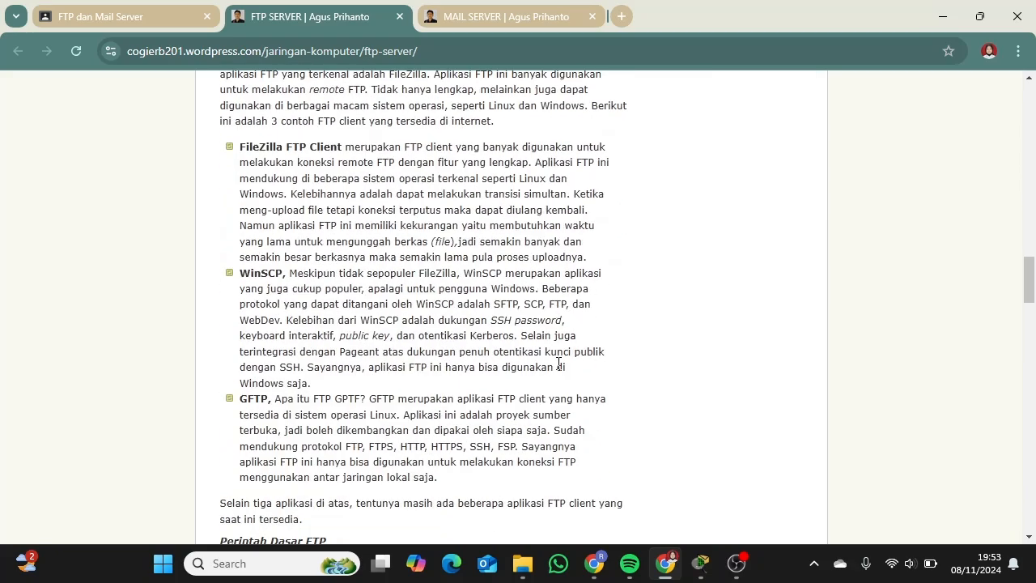
pyautogui.scroll(-4, 558, 364)
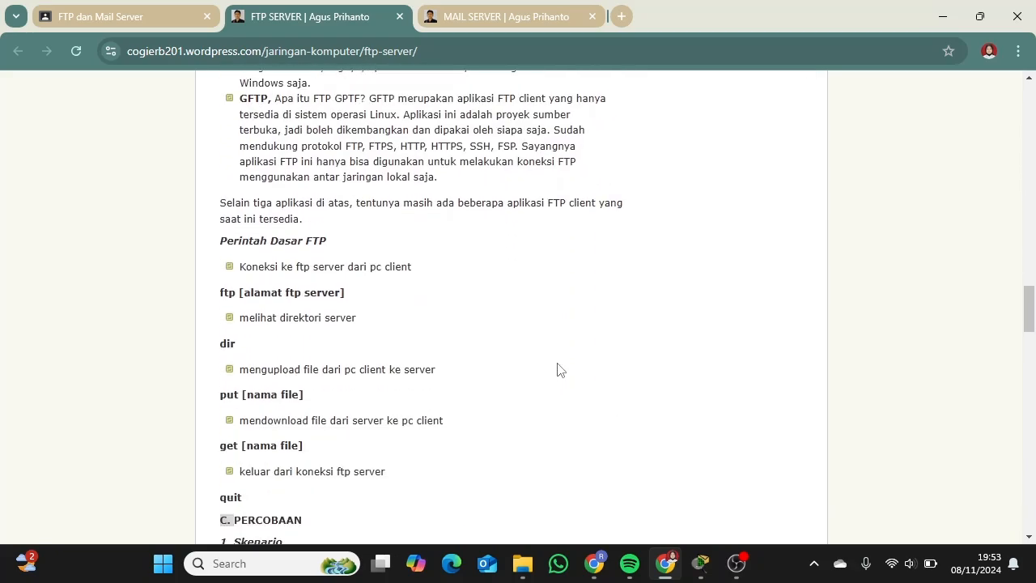
pyautogui.scroll(-1, 557, 369)
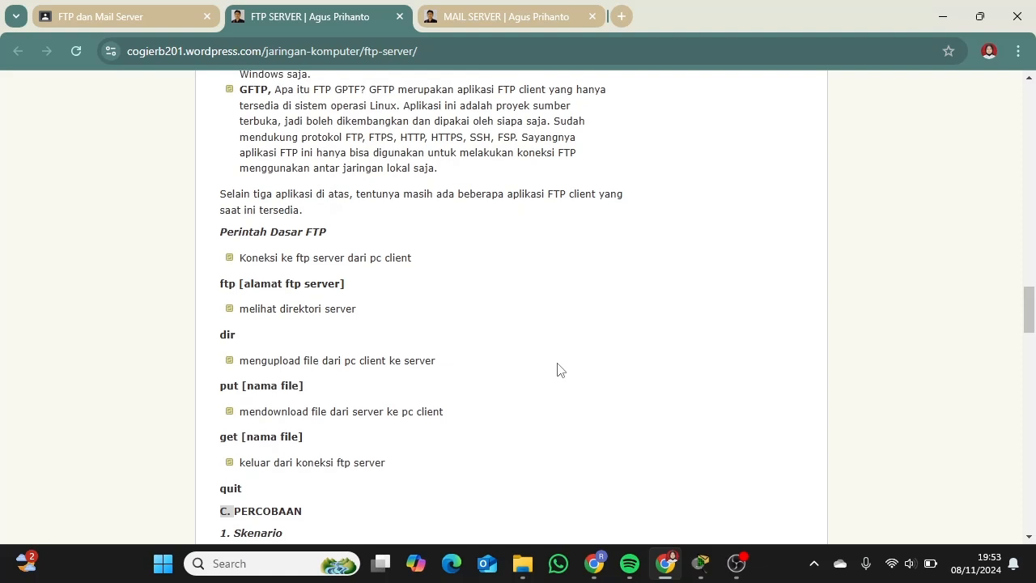
pyautogui.scroll(-1, 556, 369)
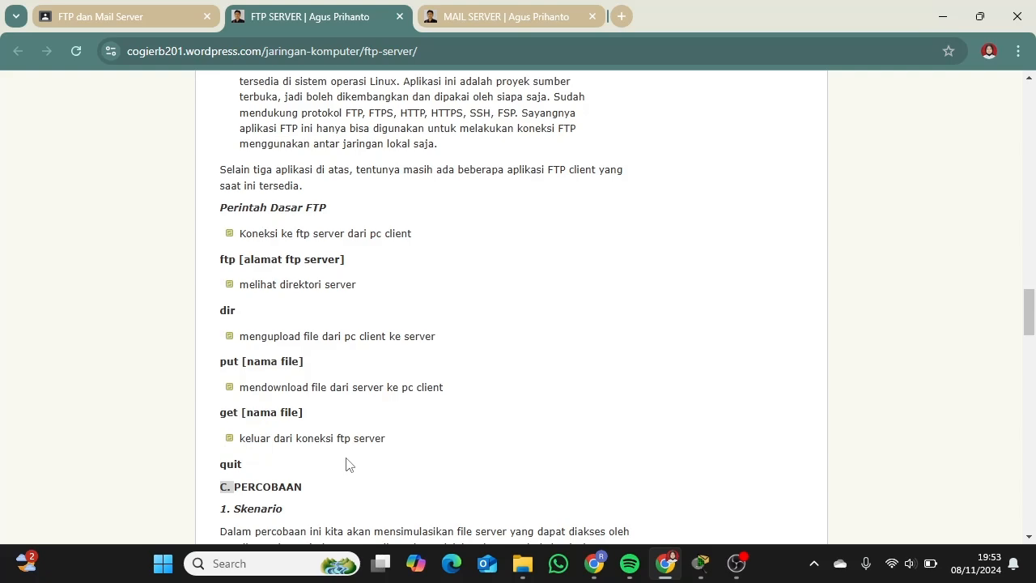
# Step: Switch to the MAIL SERVER article and scroll through it
pyautogui.click(479, 23)
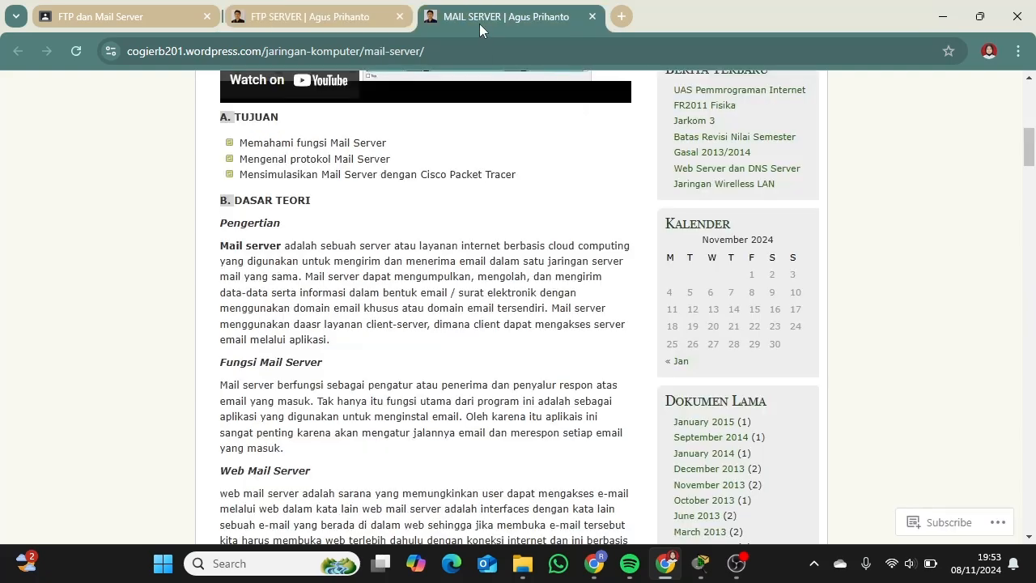
pyautogui.scroll(-1, 503, 225)
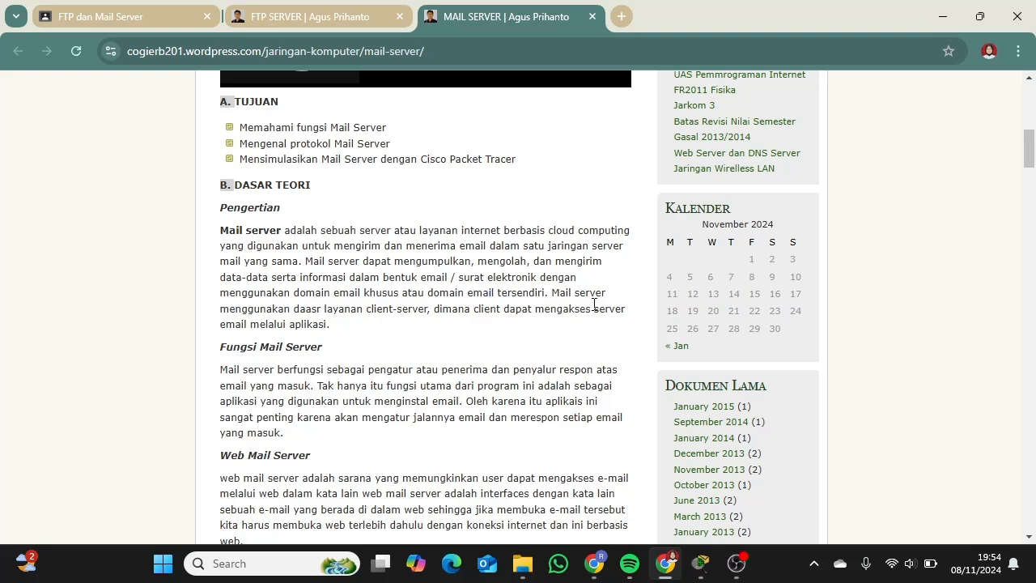
pyautogui.scroll(-2, 623, 356)
pyautogui.scroll(-1, 623, 356)
pyautogui.scroll(2, 639, 364)
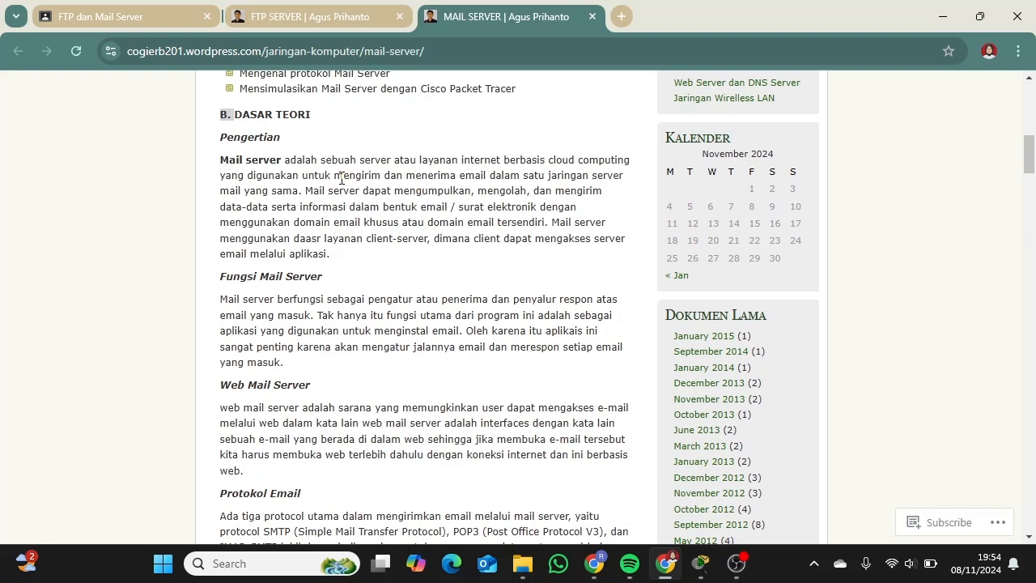
# Step: Return to the FTP SERVER article and find its network diagram, Gambar 8.1
pyautogui.click(322, 18)
pyautogui.scroll(-4, 615, 255)
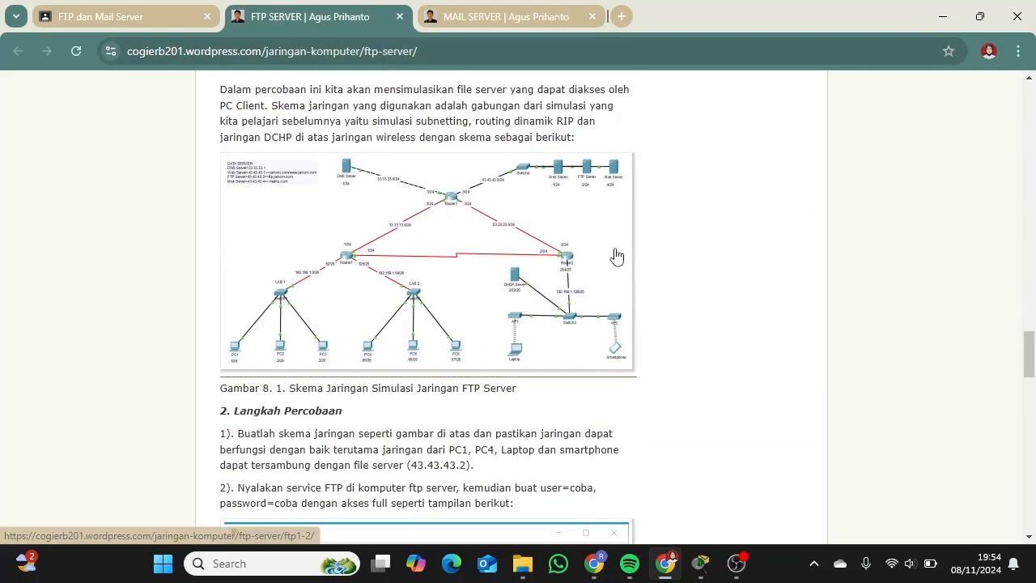
pyautogui.scroll(1, 612, 254)
pyautogui.scroll(2, 471, 195)
pyautogui.scroll(-2, 457, 251)
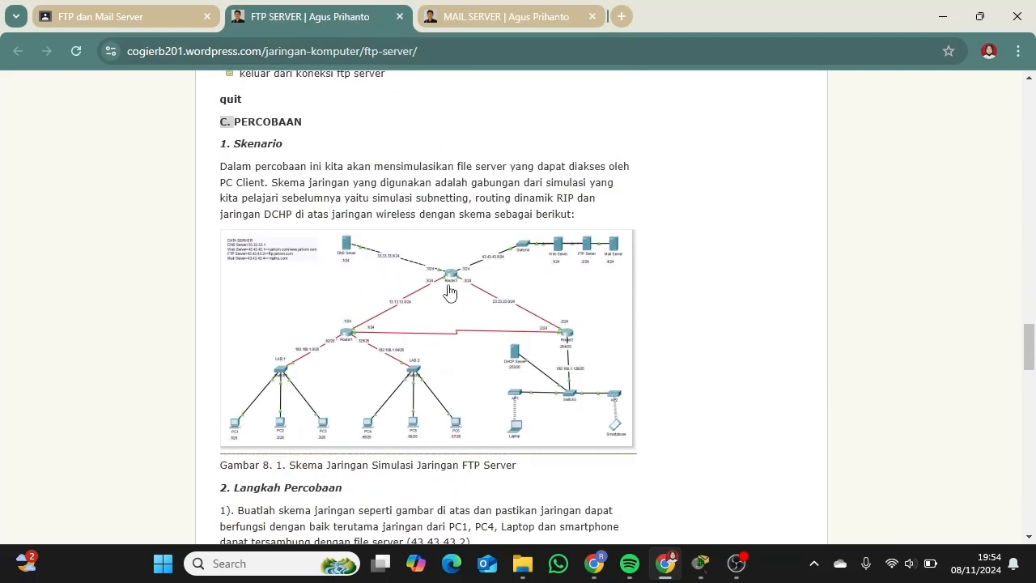
pyautogui.scroll(3, 449, 292)
pyautogui.scroll(-1, 450, 293)
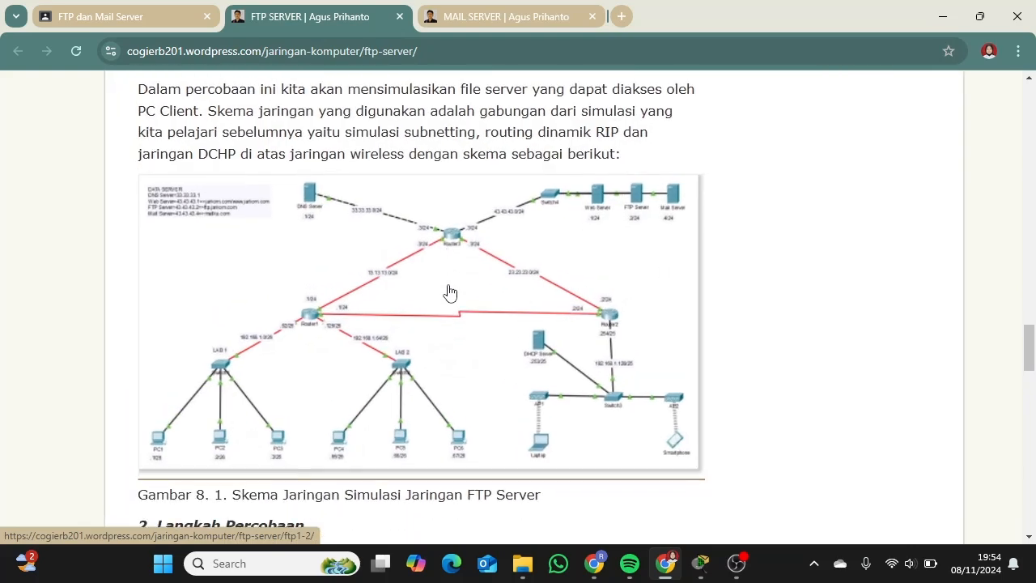
pyautogui.scroll(1, 449, 293)
pyautogui.scroll(-2, 450, 293)
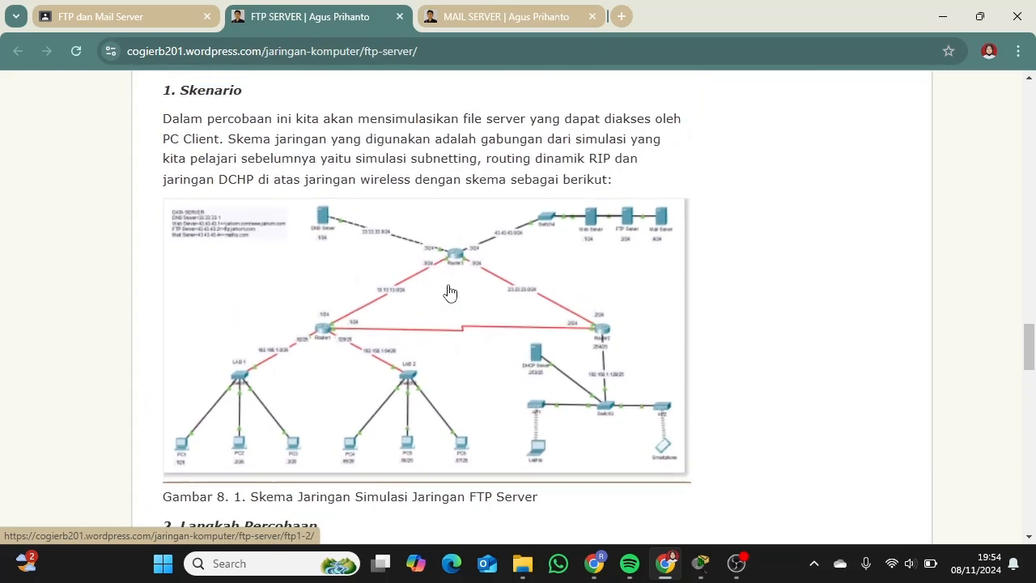
# Step: Switch to Packet Tracer and survey the topology of servers, routers and PCs
pyautogui.moveTo(711, 573)
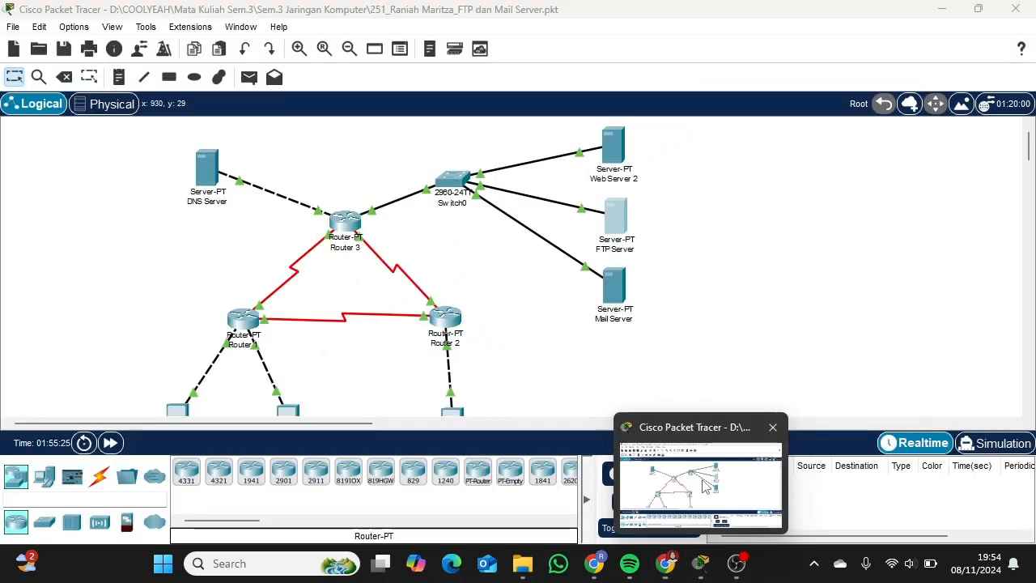
pyautogui.click(702, 485)
pyautogui.scroll(-2, 476, 236)
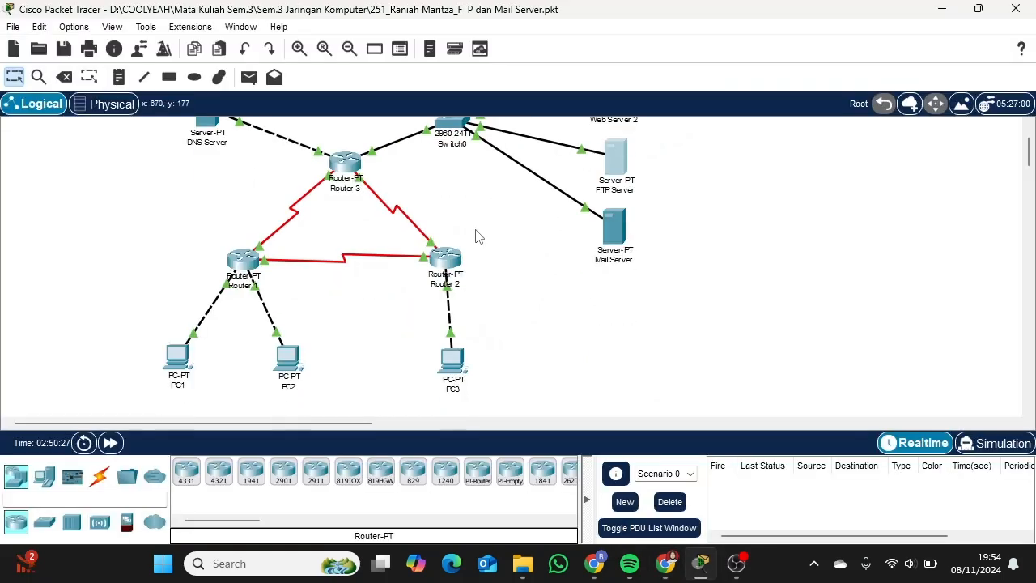
pyautogui.scroll(2, 795, 208)
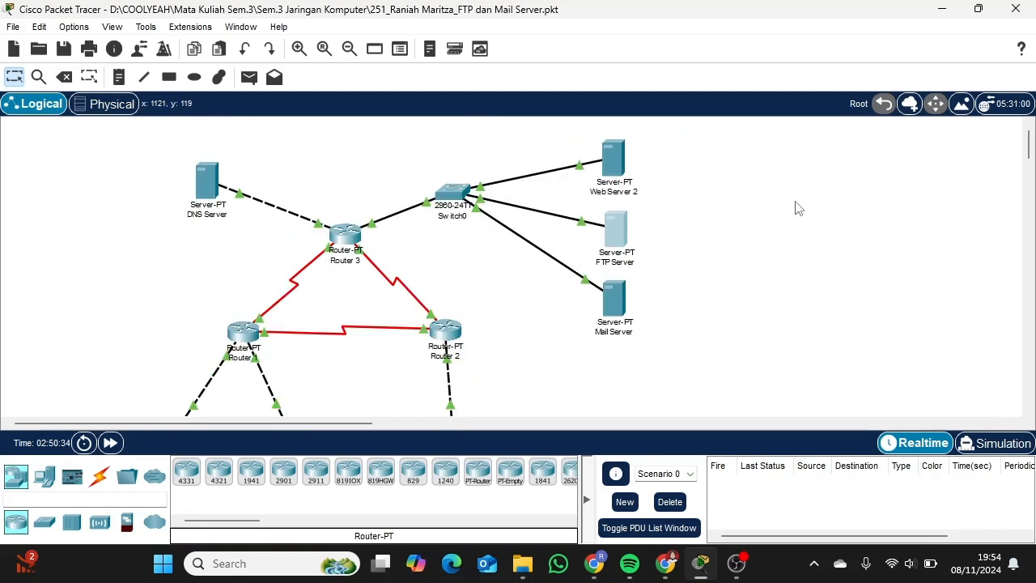
pyautogui.scroll(-3, 430, 196)
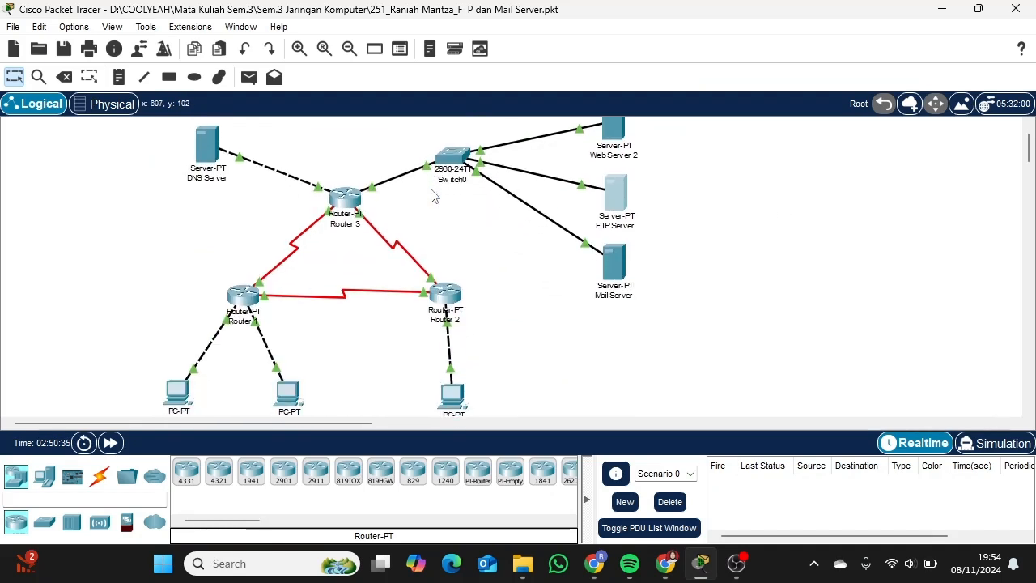
pyautogui.scroll(2, 431, 195)
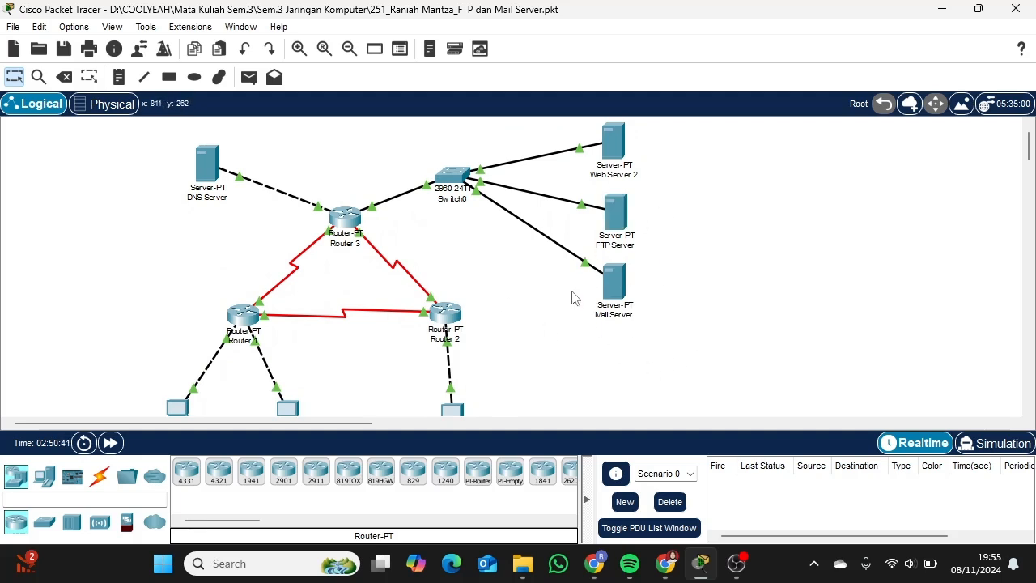
pyautogui.scroll(-2, 505, 283)
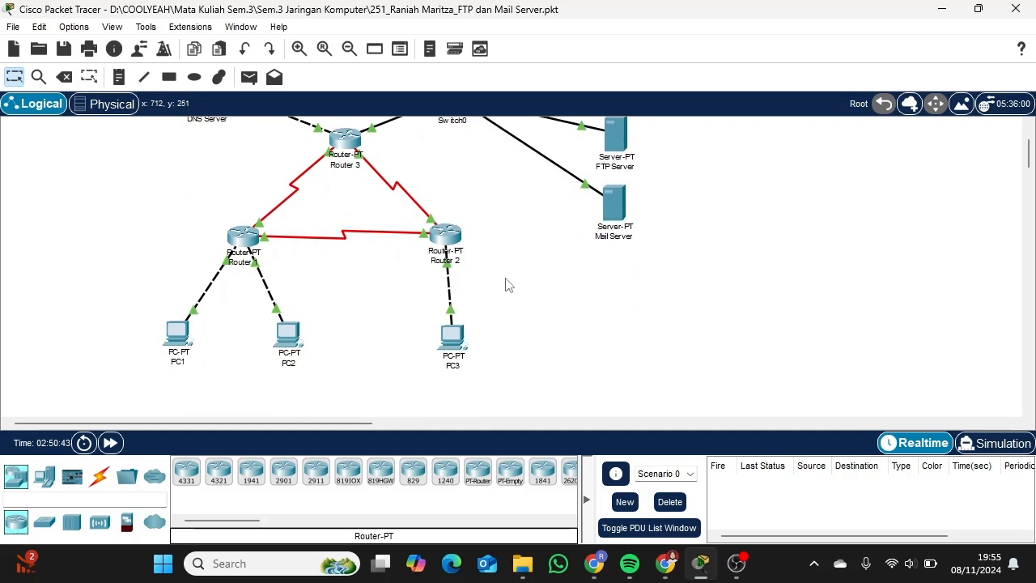
pyautogui.scroll(2, 504, 282)
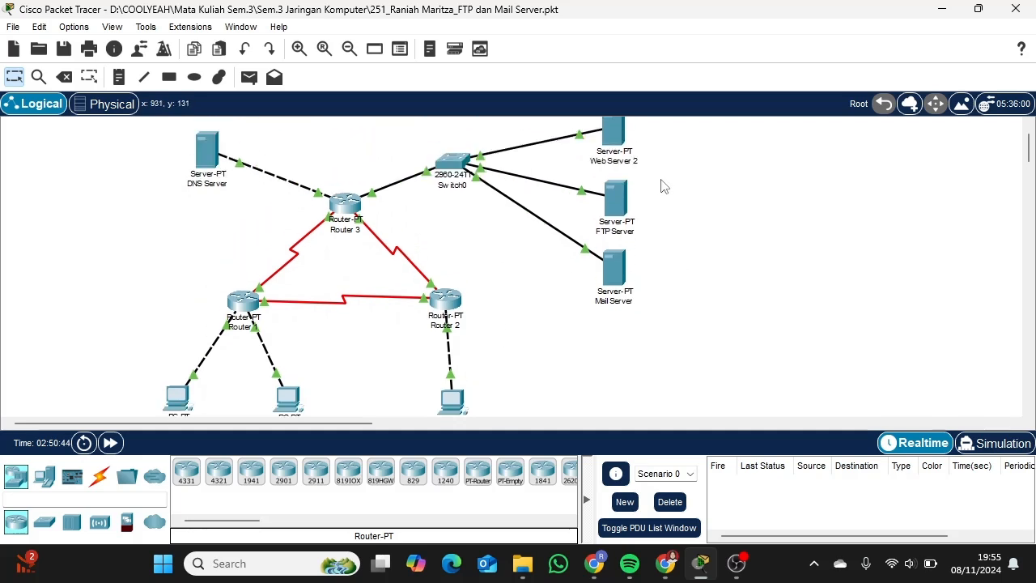
# Step: Check the FTP Server's IP: 43.43.43.2/255.255.255.0, gateway 43.43.43.3, DNS 33.33.33.1
pyautogui.click(612, 203)
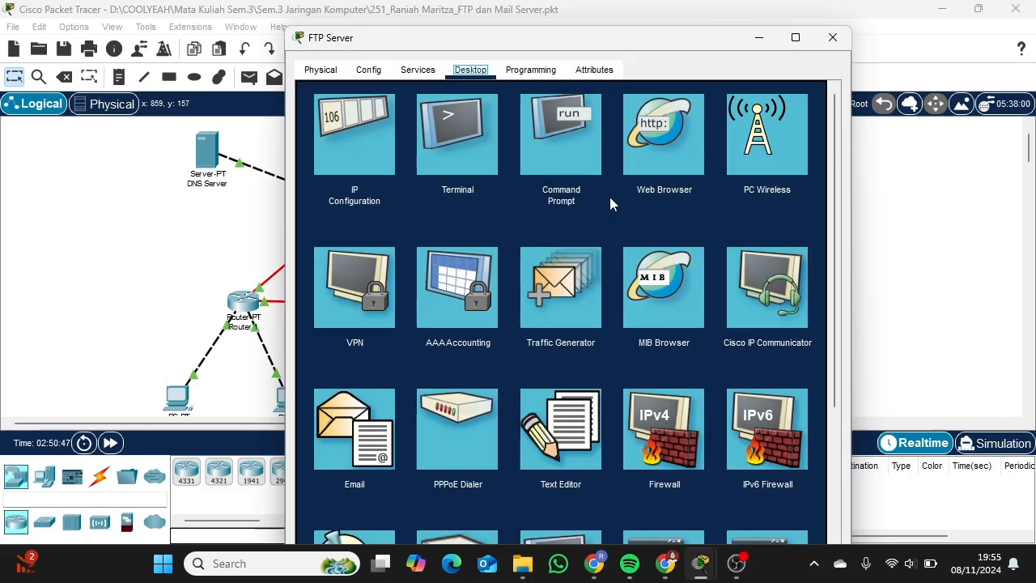
pyautogui.click(369, 136)
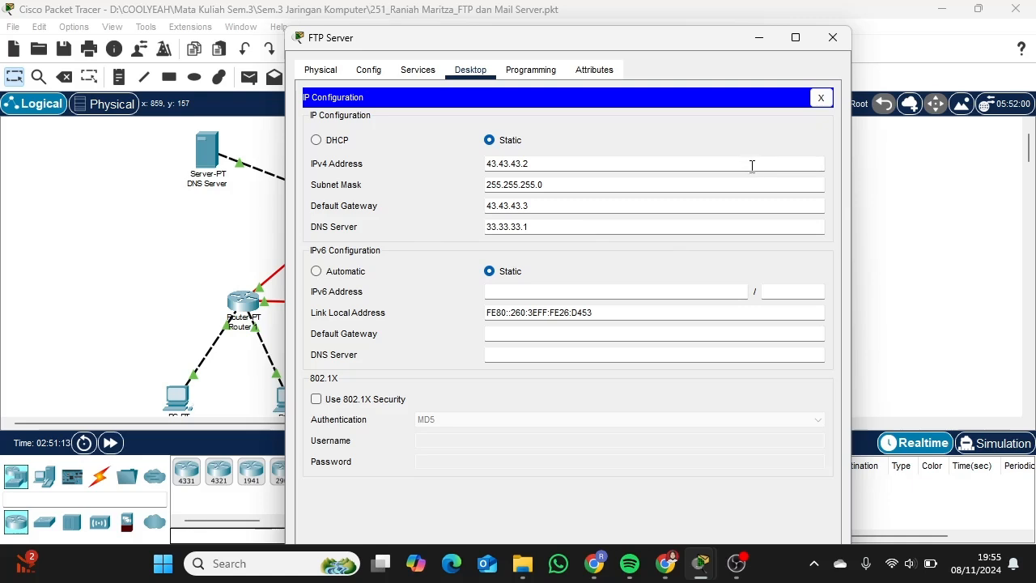
# Step: Add FTP user 'coba' with a password and write, read, delete, rename and list rights
pyautogui.click(421, 71)
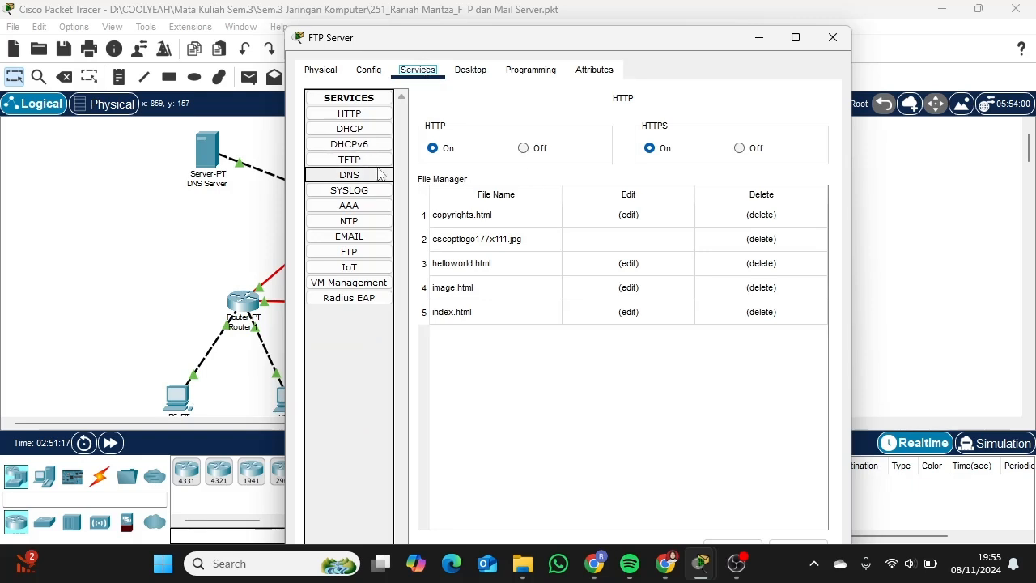
pyautogui.click(364, 255)
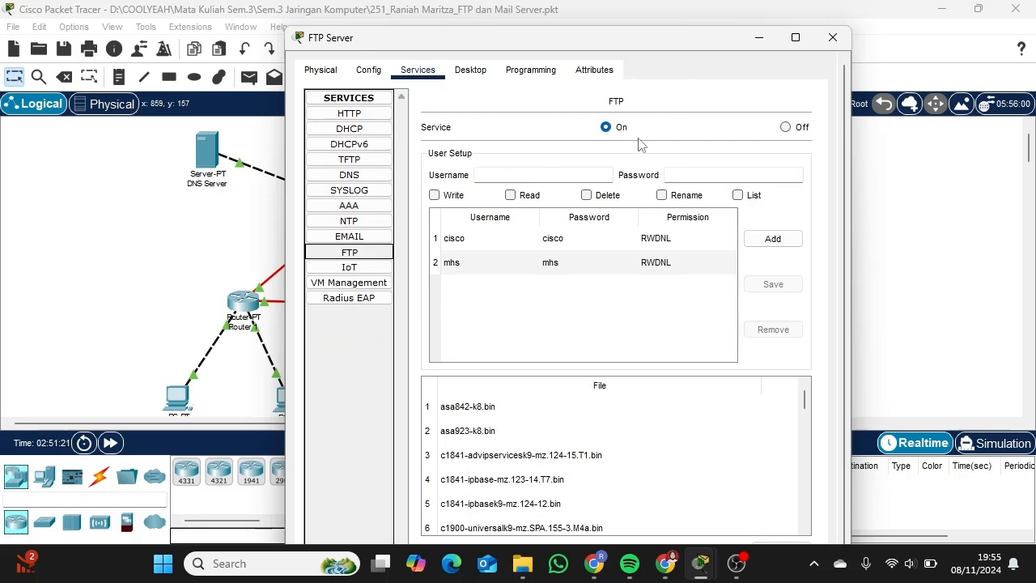
pyautogui.click(525, 173)
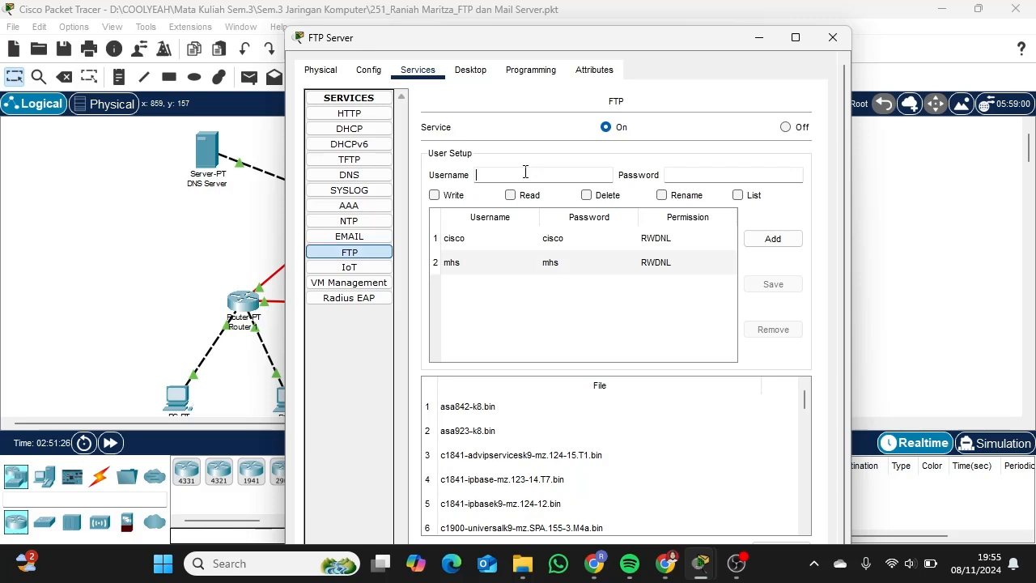
pyautogui.write('coba')
pyautogui.click(718, 175)
pyautogui.write('coba')
pyautogui.click(434, 195)
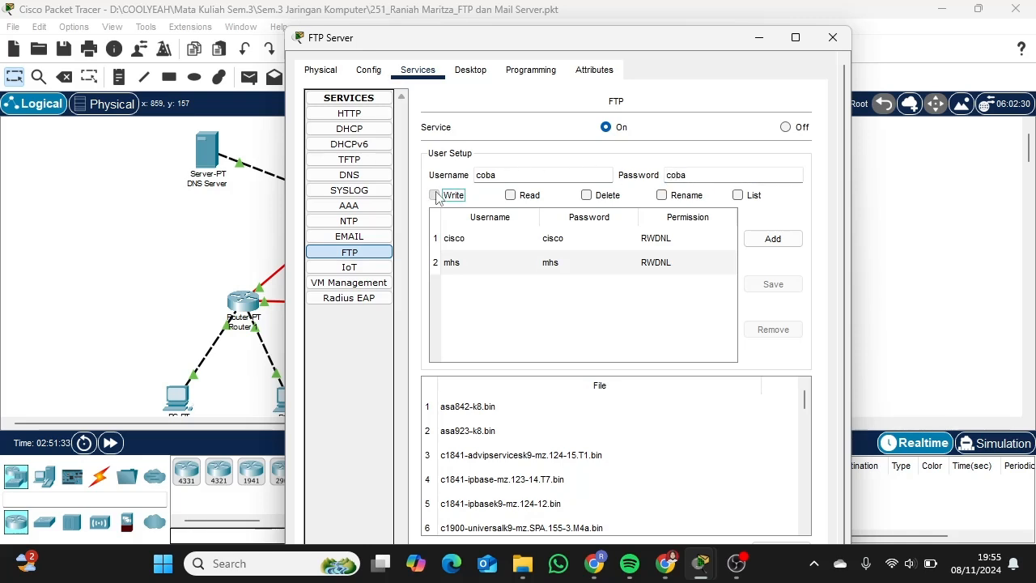
pyautogui.click(518, 198)
pyautogui.click(594, 198)
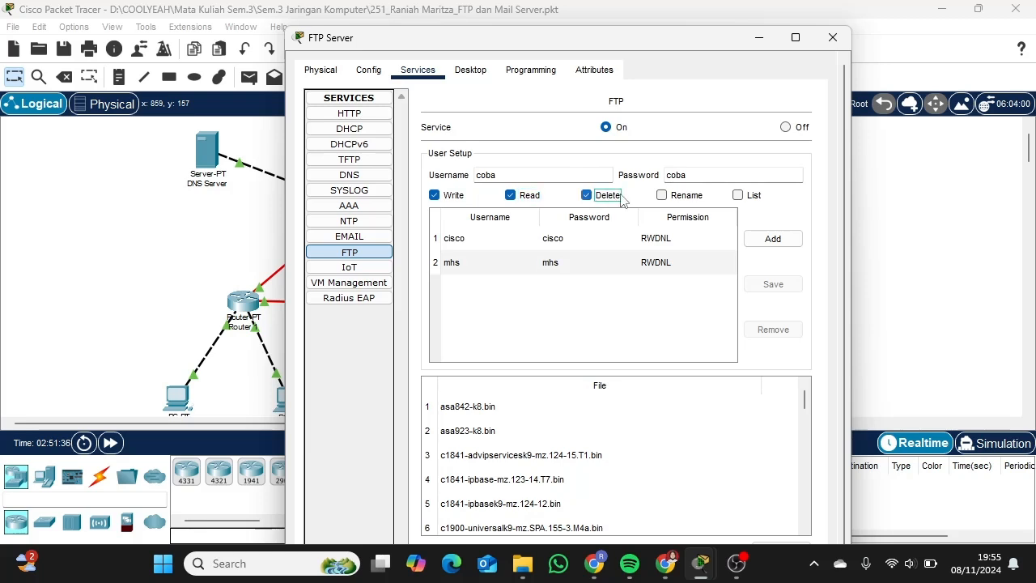
pyautogui.click(661, 195)
pyautogui.click(737, 196)
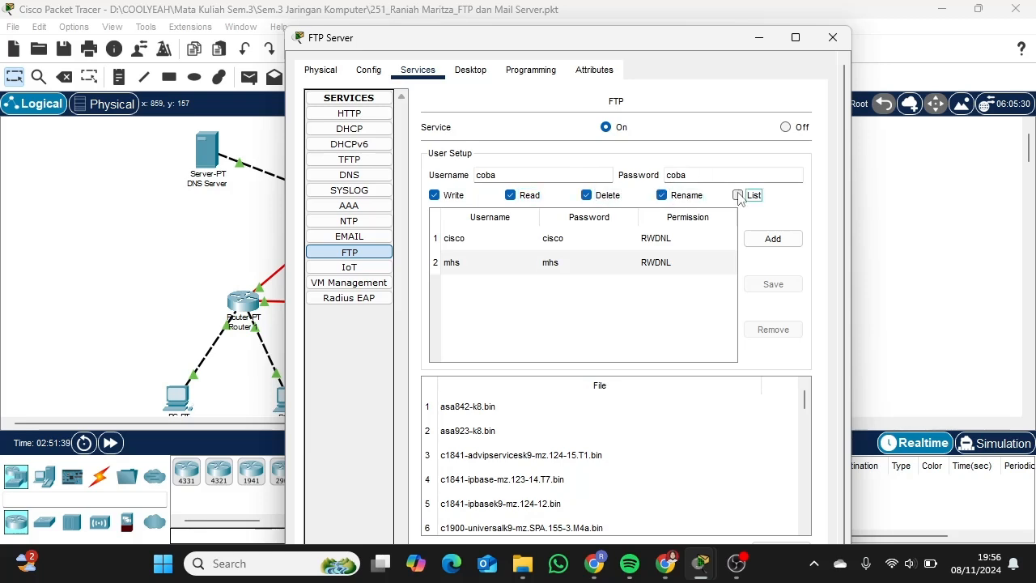
pyautogui.click(780, 246)
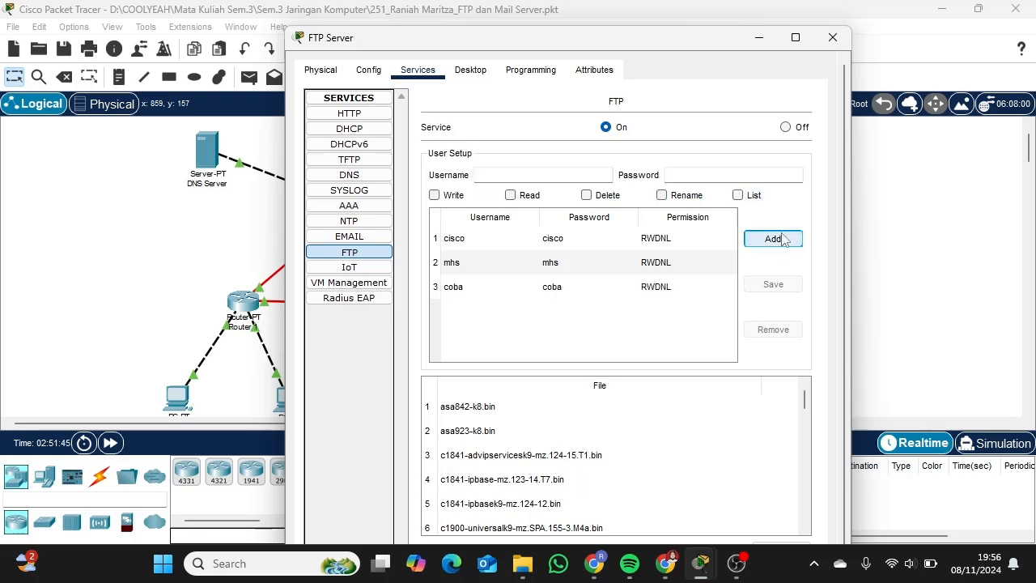
# Step: Close the FTP Server window and open PC1's device window
pyautogui.click(832, 38)
pyautogui.scroll(-2, 190, 298)
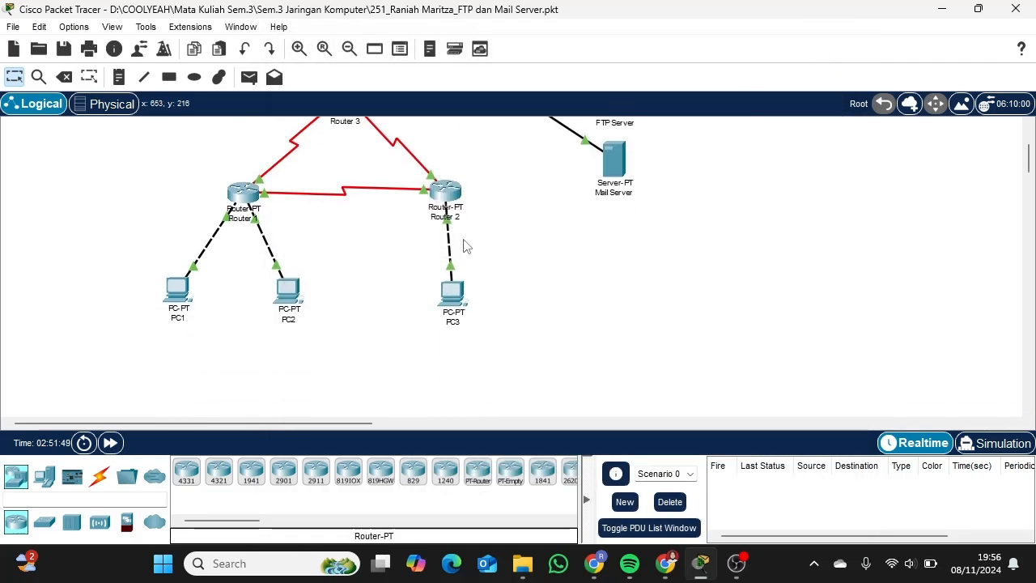
pyautogui.scroll(1, 190, 298)
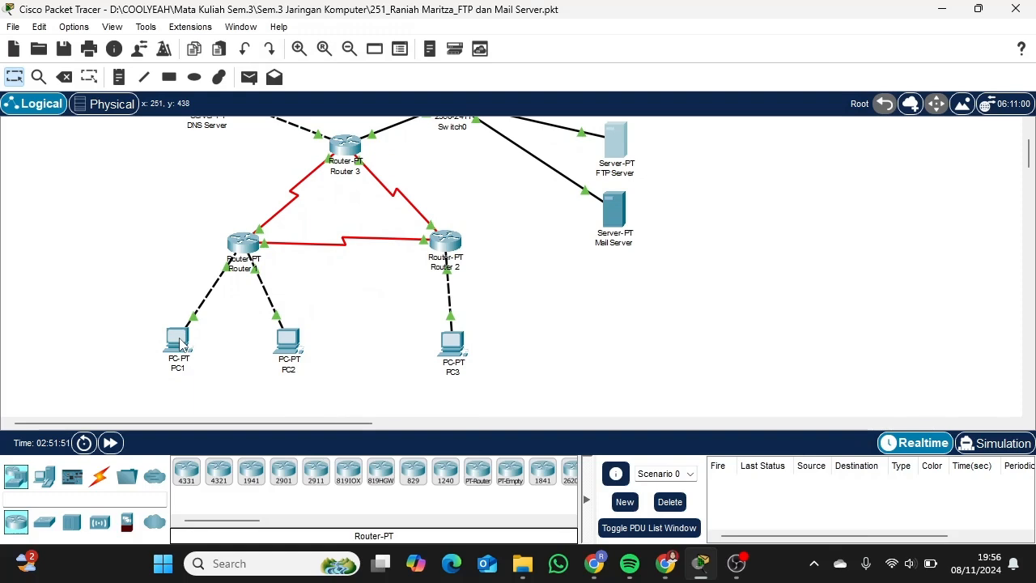
pyautogui.moveTo(179, 343)
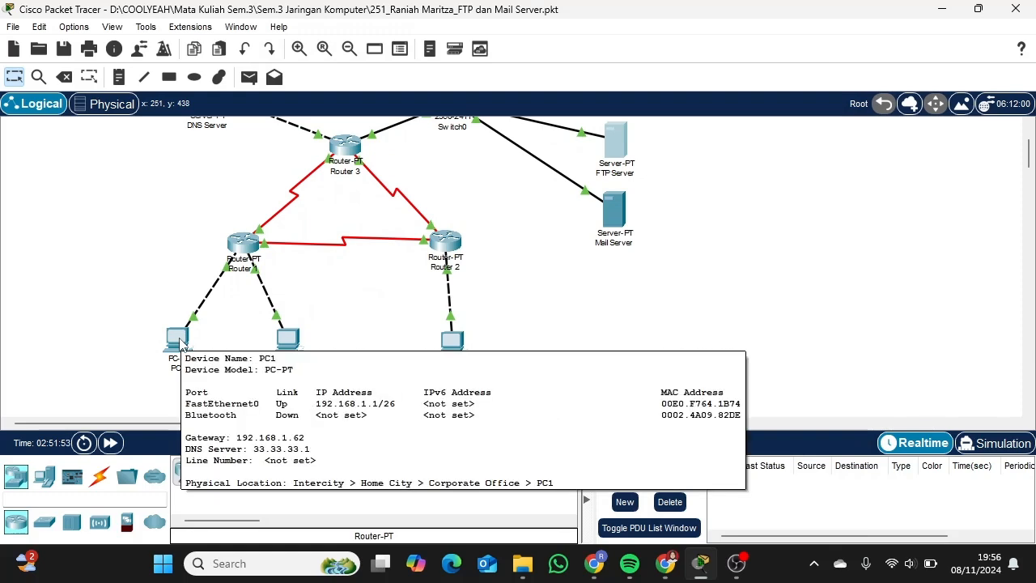
pyautogui.click(180, 343)
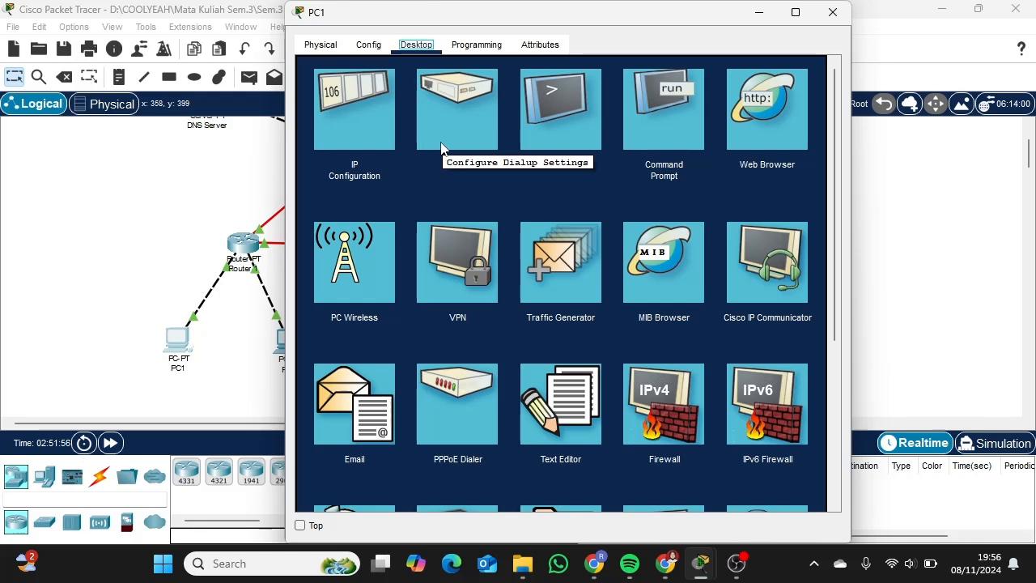
# Step: Write 'Percobaan pesan dari PC 1' in PC1's Text Editor and save it as pesan_PC1
pyautogui.scroll(-1, 578, 200)
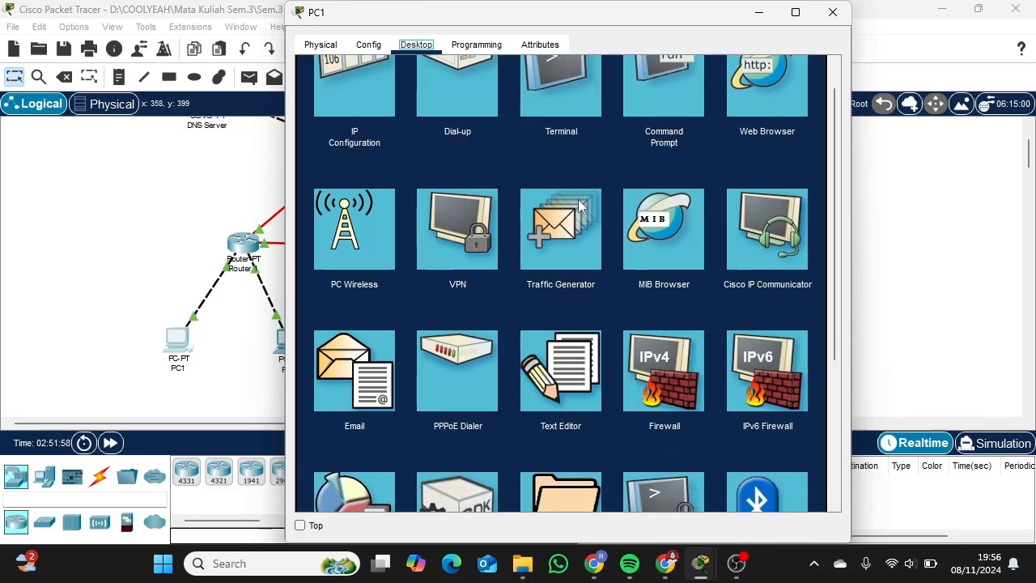
pyautogui.scroll(-1, 629, 294)
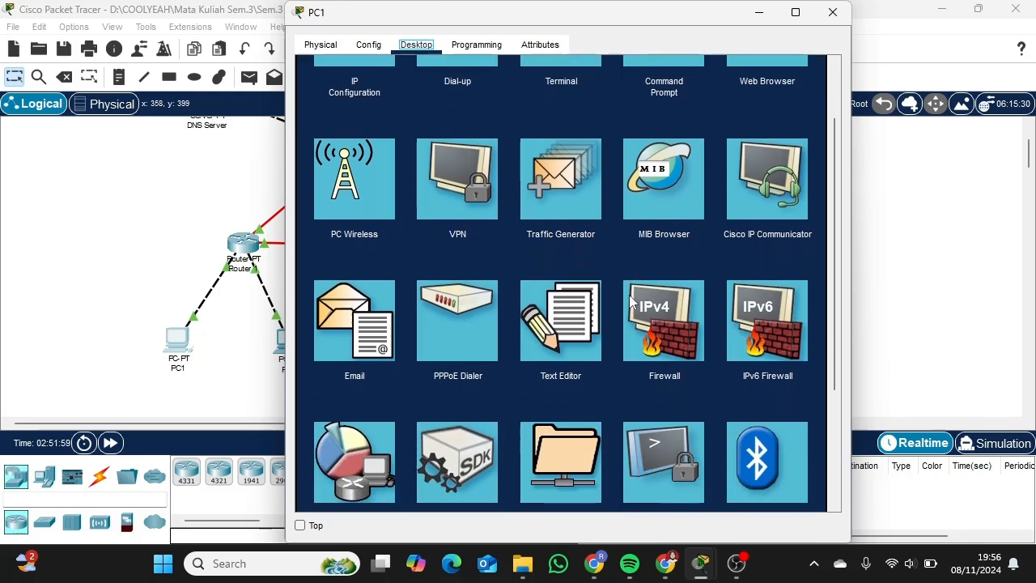
pyautogui.click(577, 332)
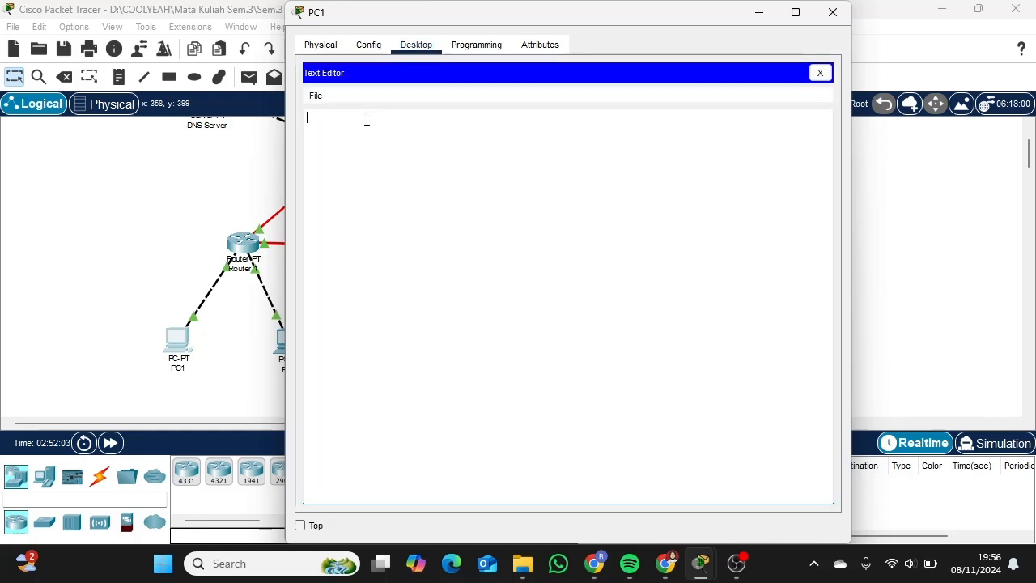
pyautogui.write('Percobaan pesan dari PC 1')
pyautogui.hotkey('ctrl', 's')
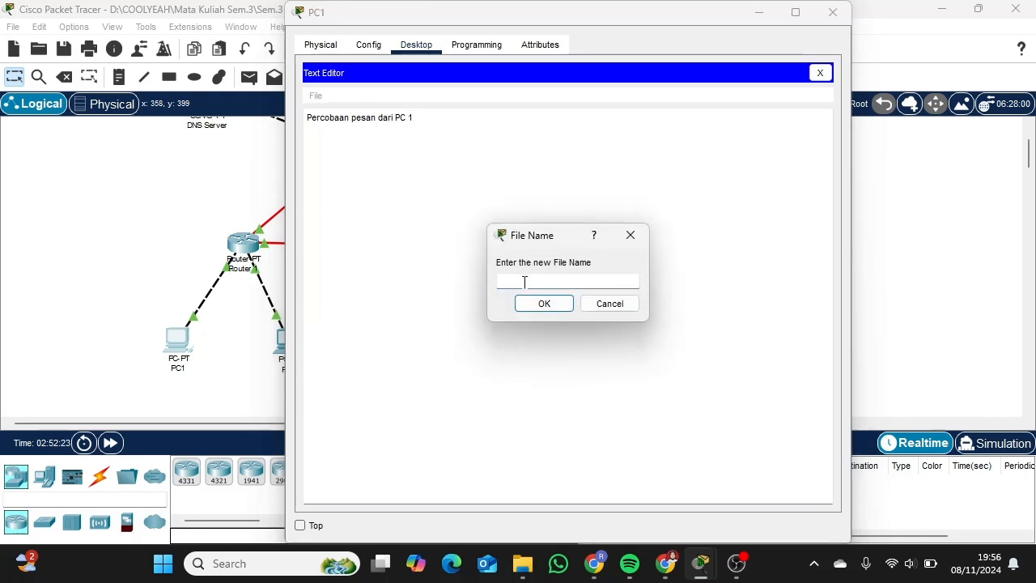
pyautogui.write('pesan')
pyautogui.write(' PC1')
pyautogui.click(562, 305)
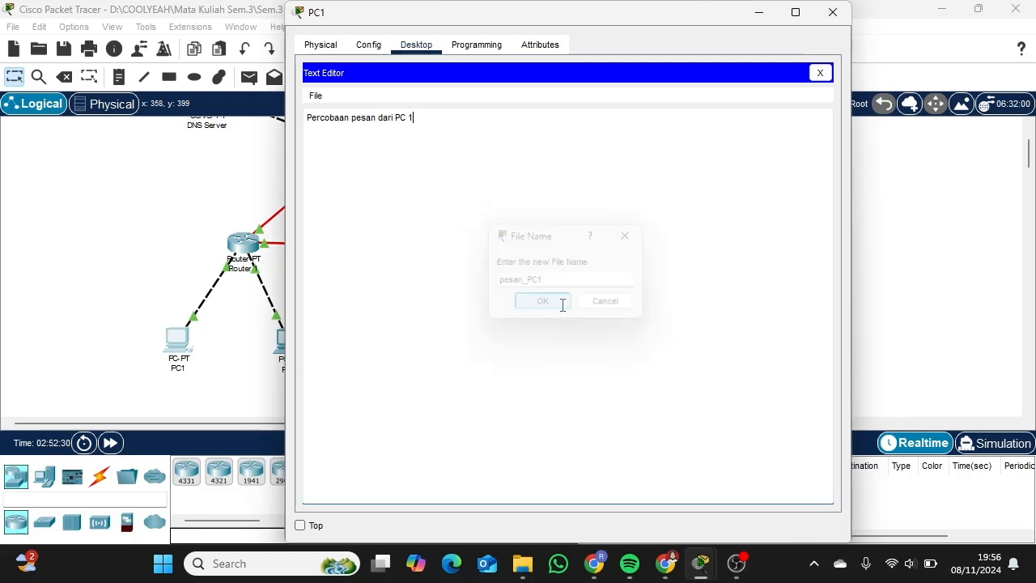
pyautogui.click(820, 73)
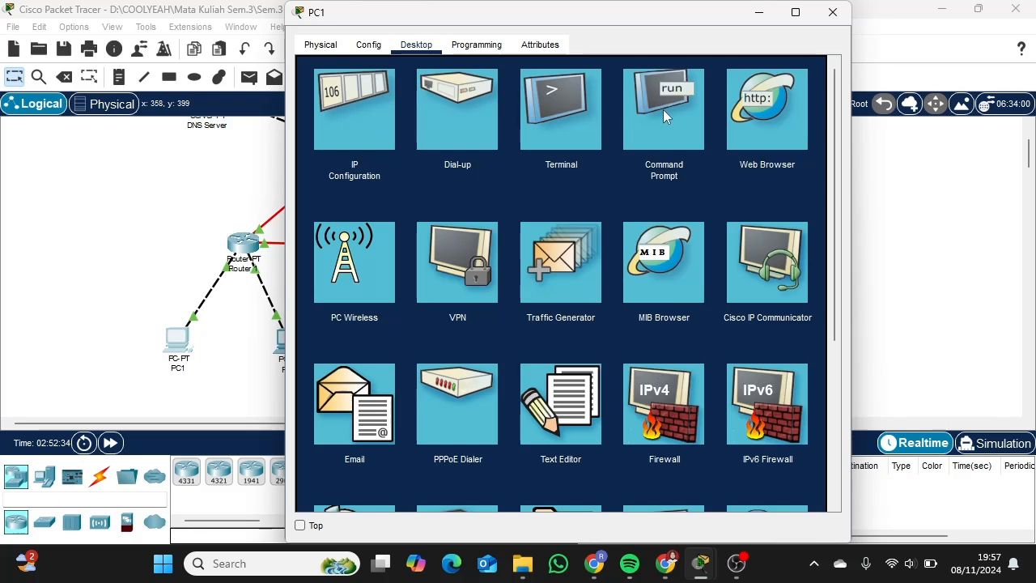
# Step: Ping the FTP server 43.43.43.2 from PC1's command prompt, getting 3 of 4 replies
pyautogui.click(662, 111)
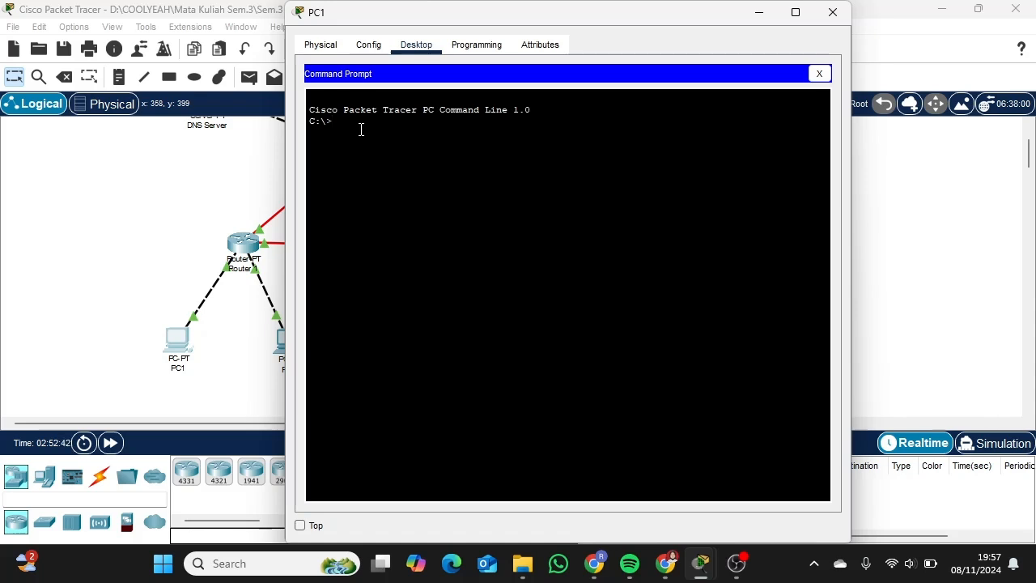
pyautogui.write('ping ')
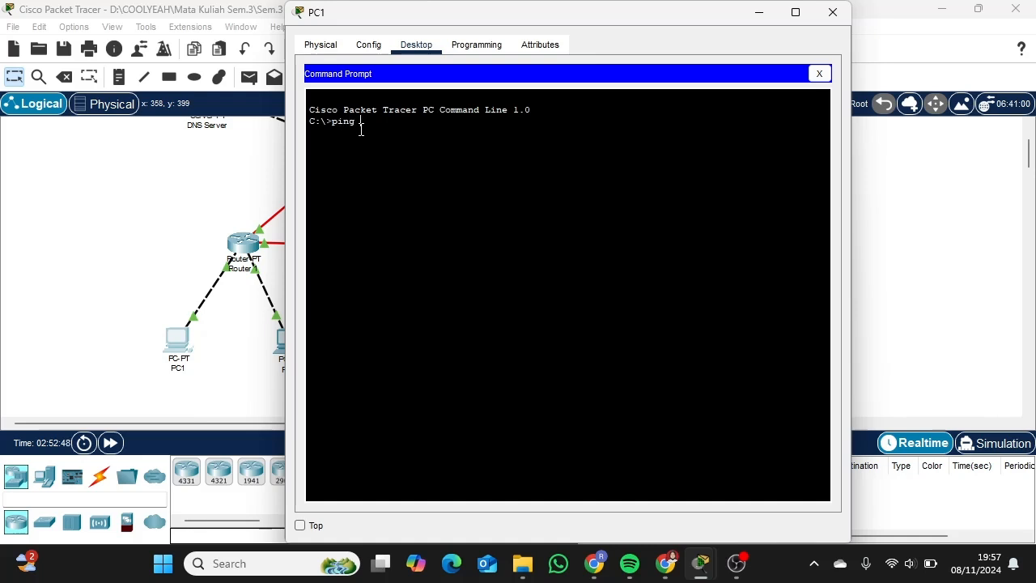
pyautogui.write('43.43.43.2')
pyautogui.press('Return')
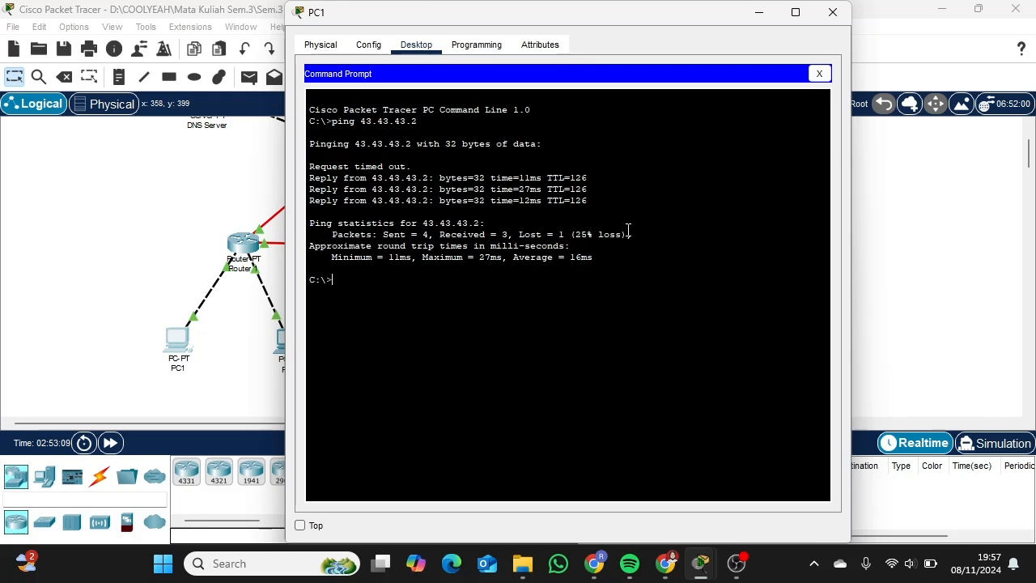
pyautogui.write('ftp ')
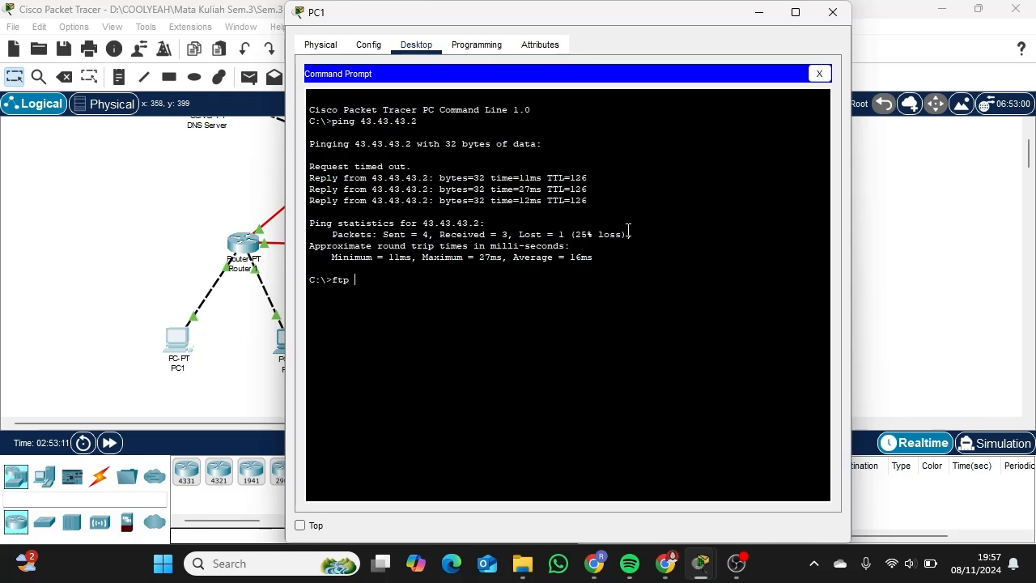
pyautogui.write('43.')
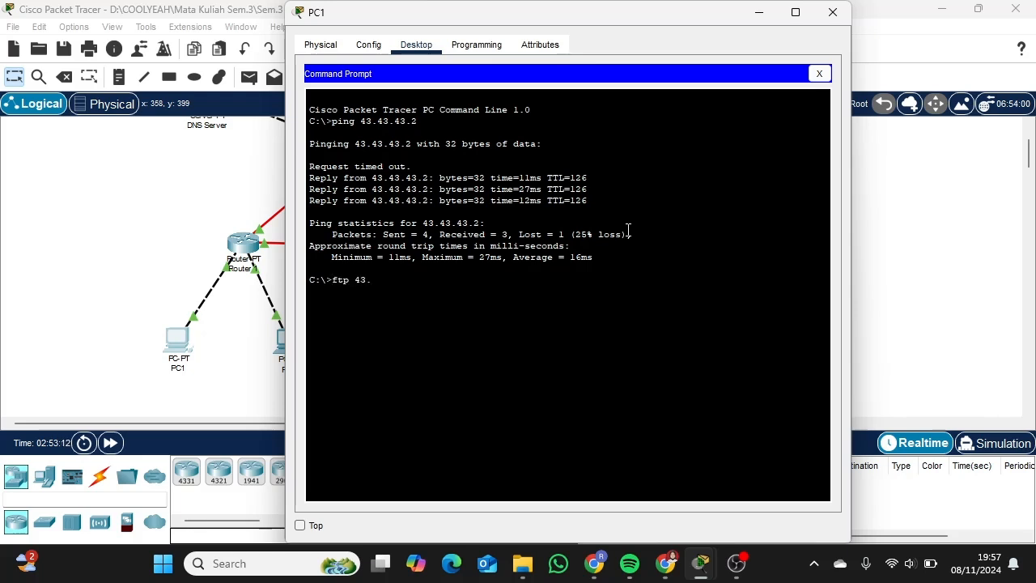
pyautogui.write('43.43.2')
# Step: Connect PC1 to the FTP server at 43.43.43.2 and log in as coba
pyautogui.press('Return')
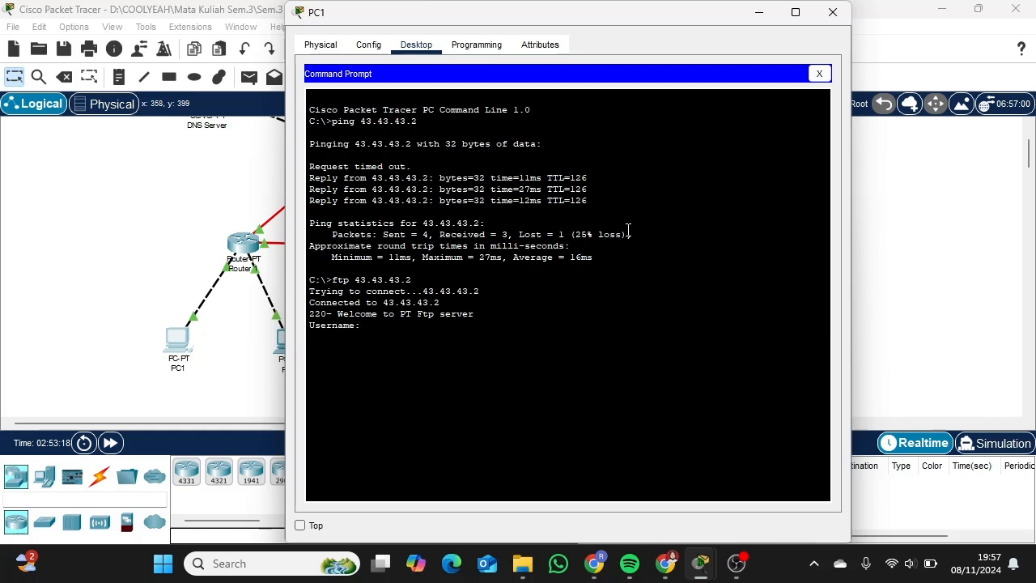
pyautogui.write('coba')
pyautogui.press('Return')
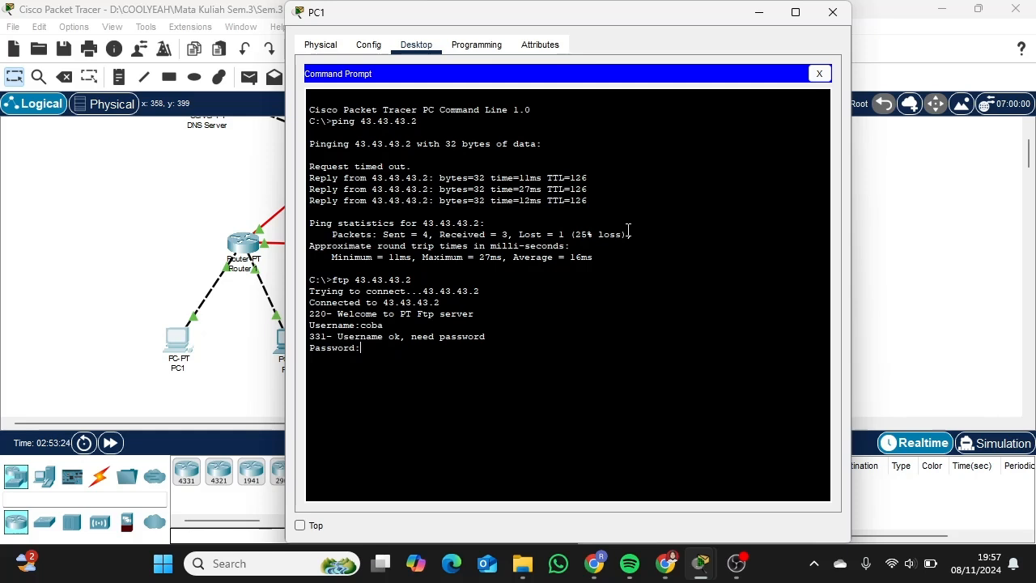
pyautogui.press('Return')
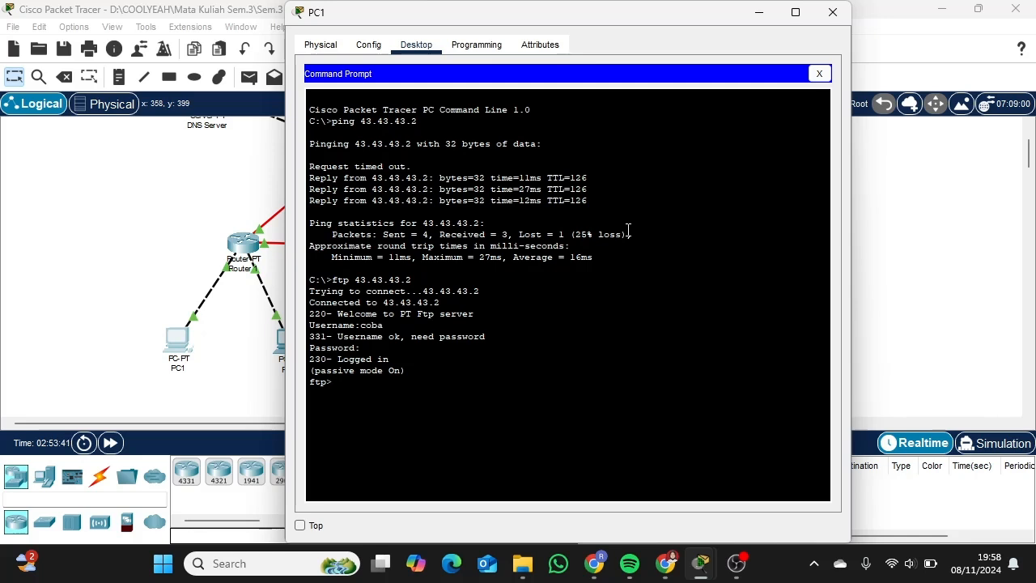
# Step: Upload pesan_PC1.txt with put, quit the FTP session, and close the command prompt
pyautogui.write('put p')
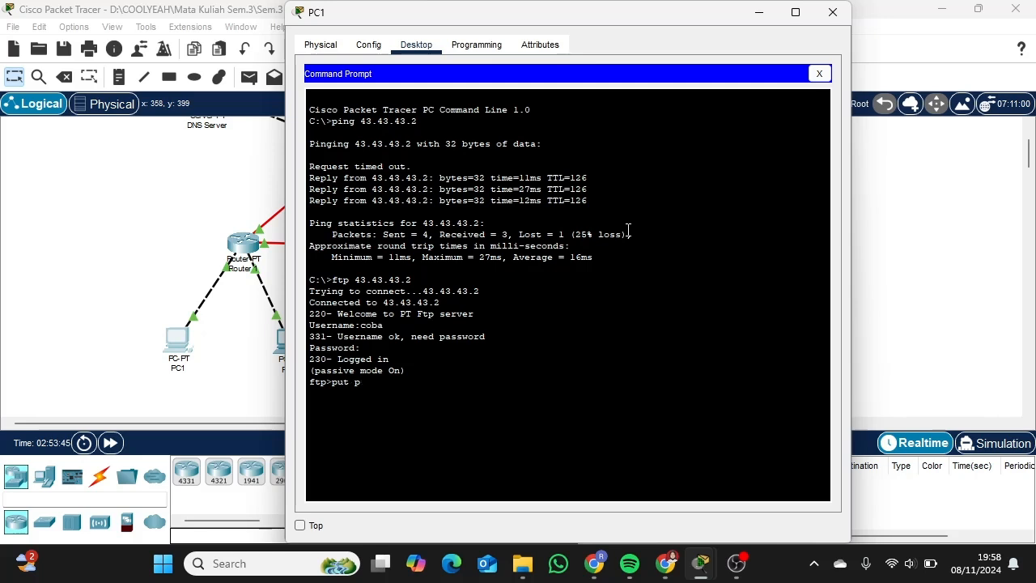
pyautogui.write('esan')
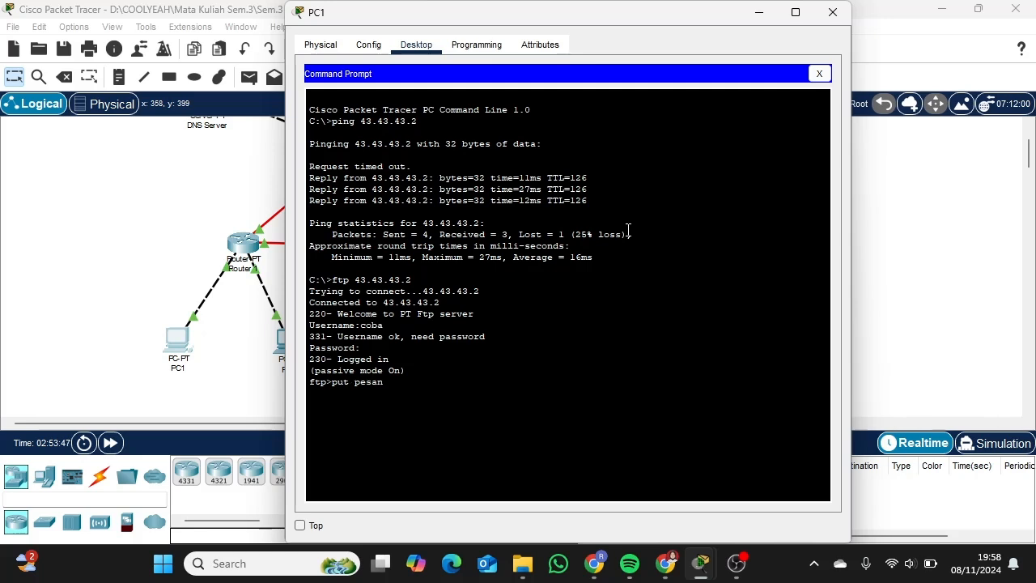
pyautogui.write('_PC1.txt')
pyautogui.press('Return')
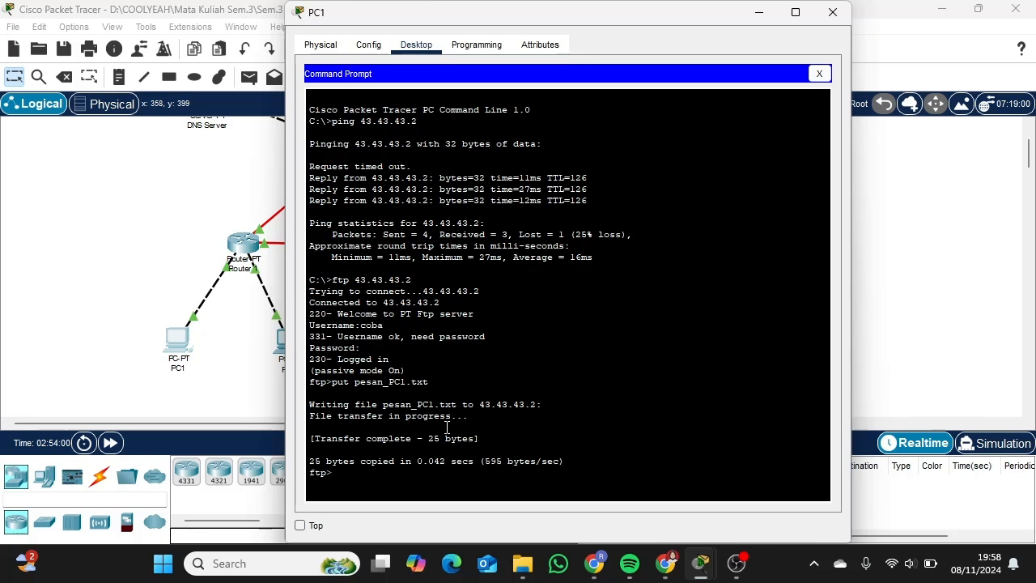
pyautogui.write('quit')
pyautogui.press('Return')
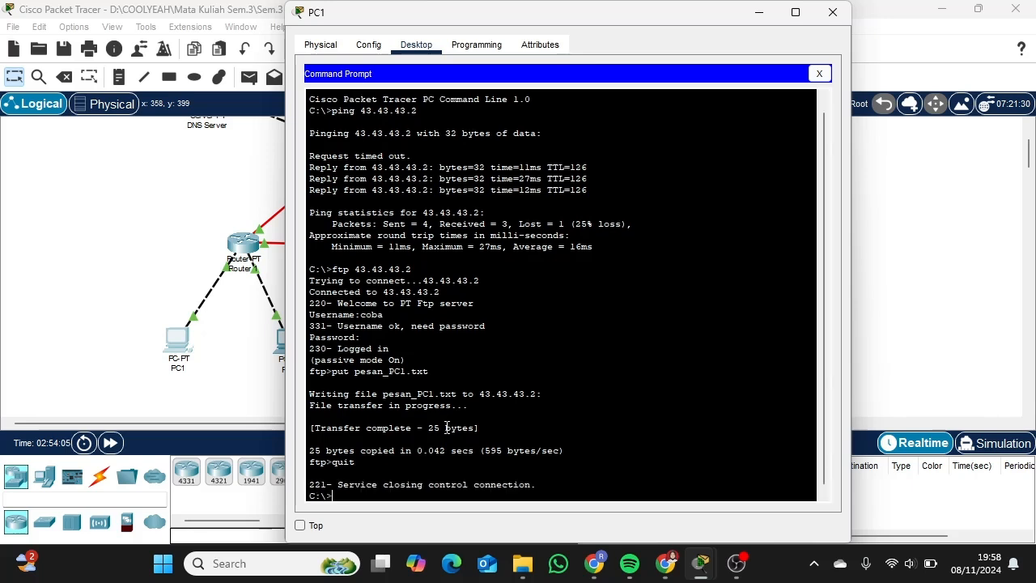
pyautogui.click(819, 74)
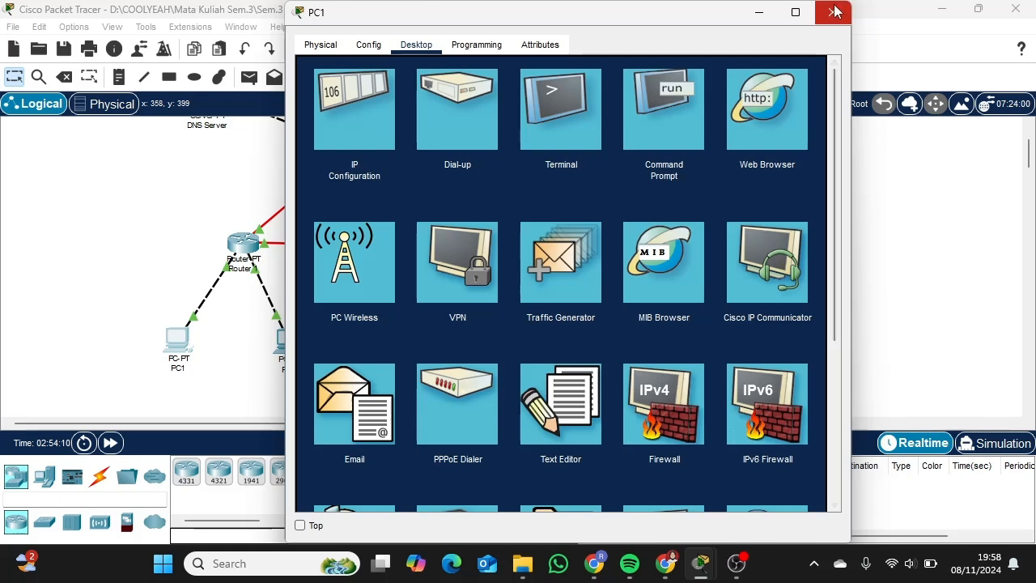
# Step: Close PC1 and open PC3's command prompt
pyautogui.click(835, 11)
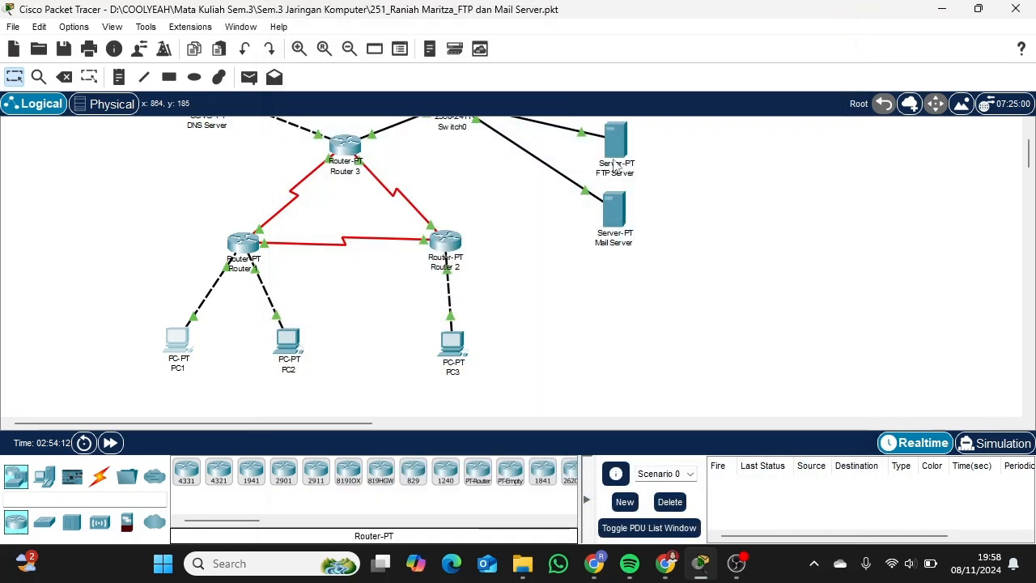
pyautogui.click(460, 345)
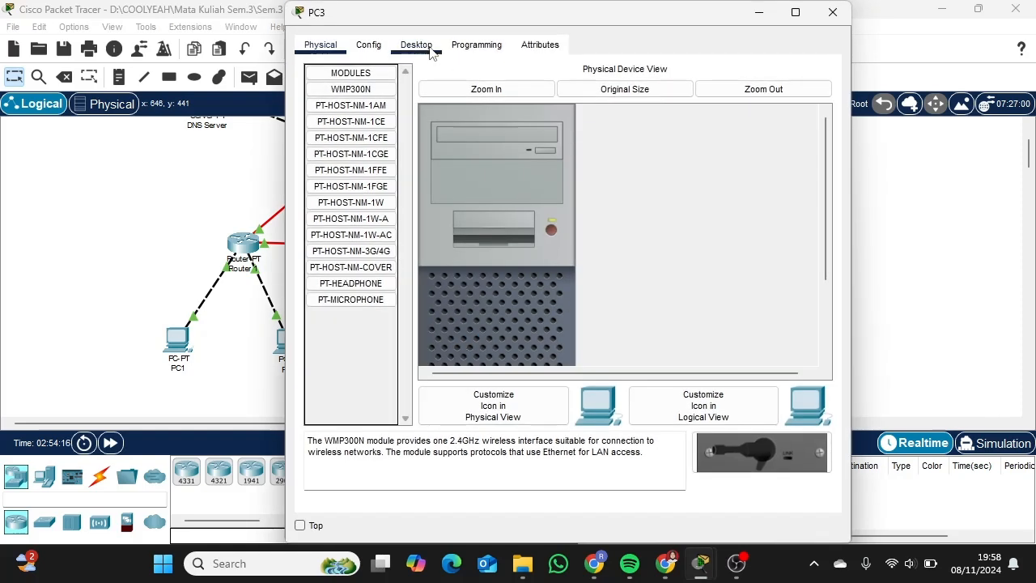
pyautogui.click(478, 46)
pyautogui.click(416, 46)
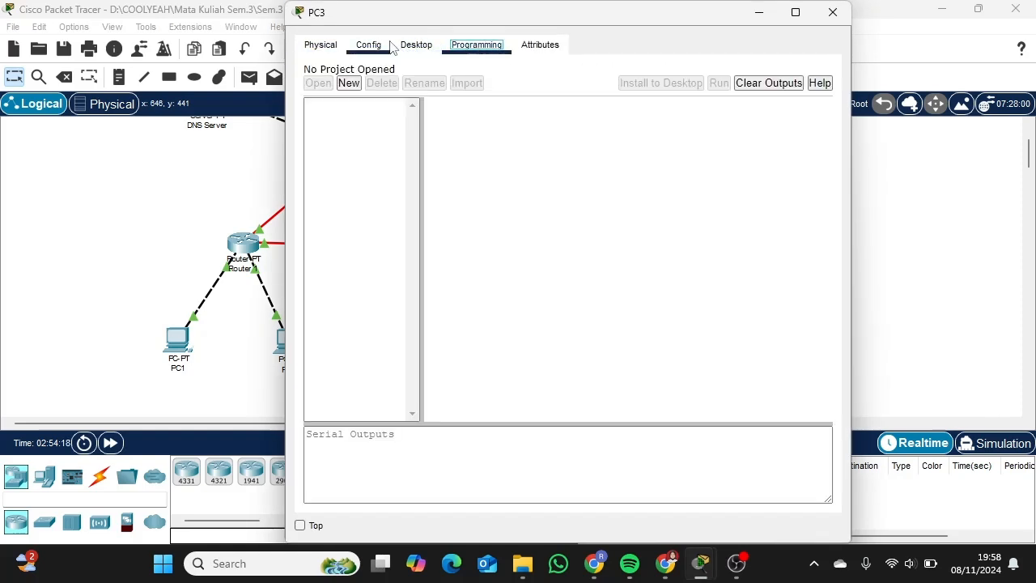
pyautogui.click(651, 111)
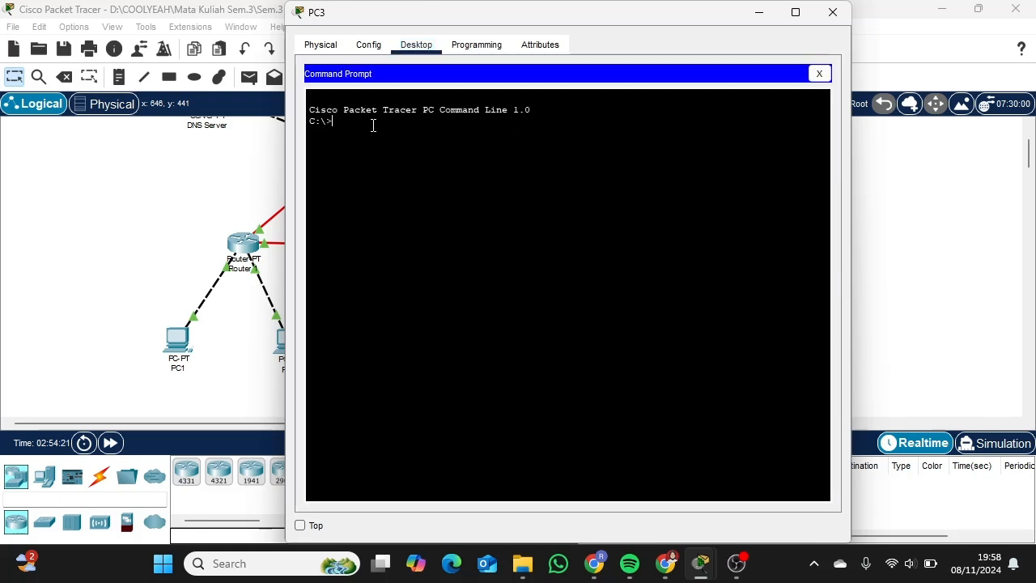
# Step: Ping 43.43.43.2 from PC3 (4/4 replies) and start ftp 43.43.43.2
pyautogui.write('ping 43.43.43.2')
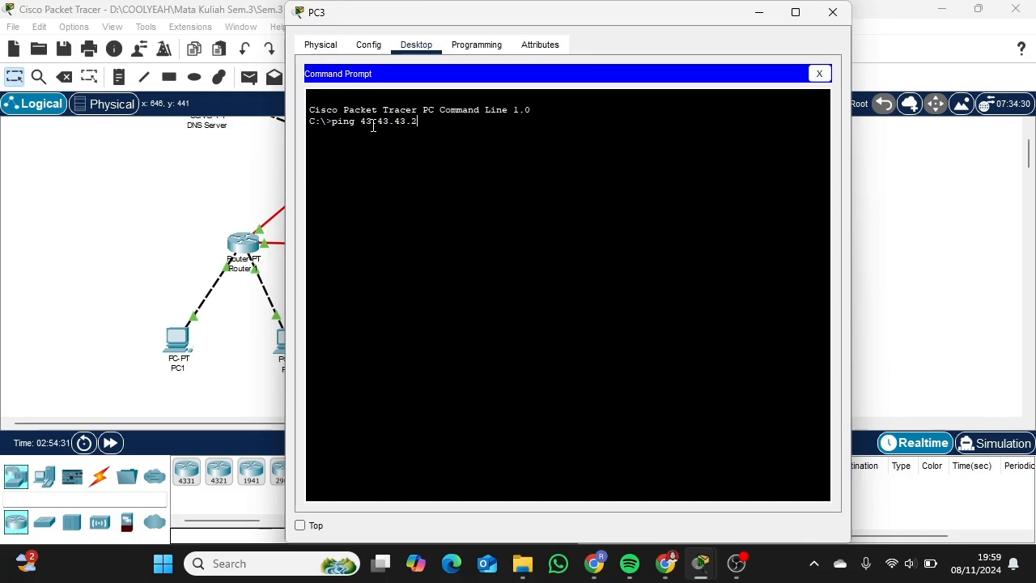
pyautogui.press('Return')
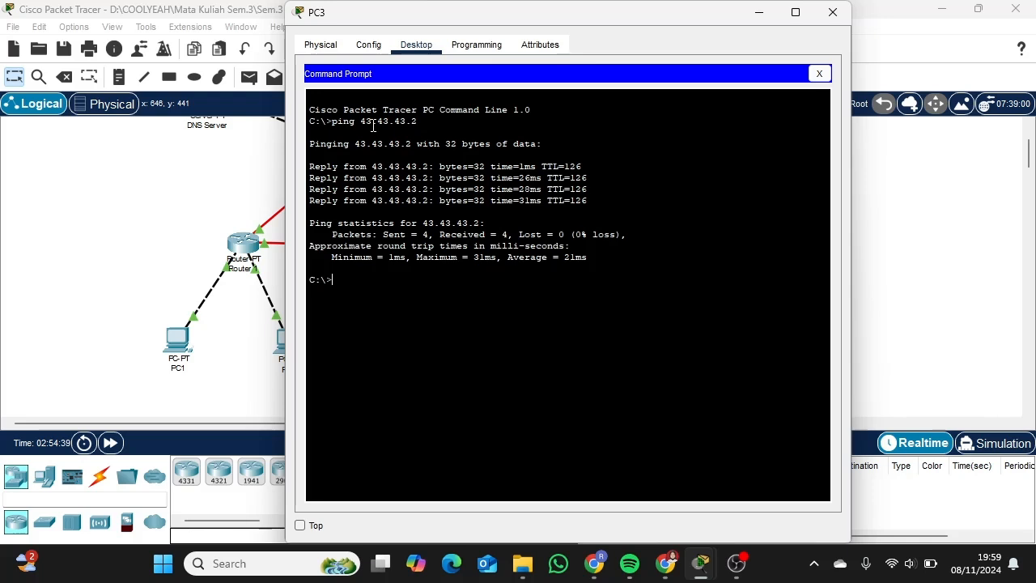
pyautogui.write('ftp 43.43.43.2')
pyautogui.press('Return')
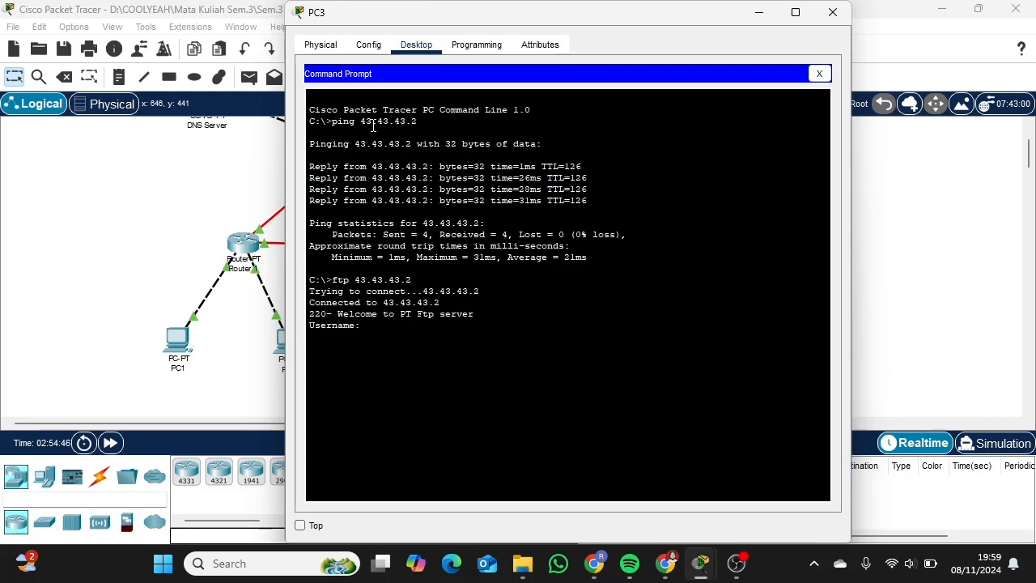
# Step: Log PC3 into FTP as coba and download pesan_PC1.txt with get
pyautogui.write('coba')
pyautogui.press('Return')
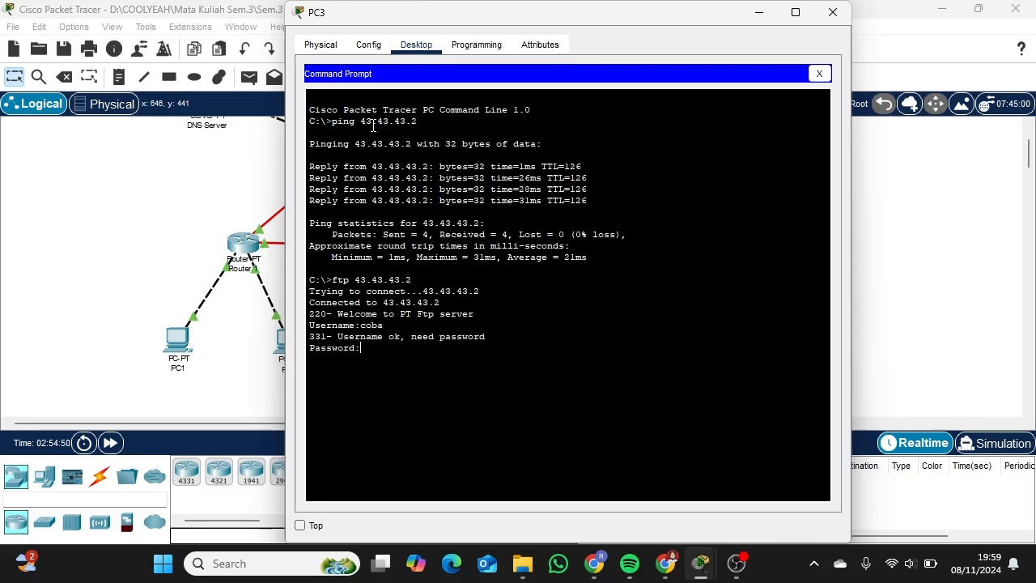
pyautogui.press('Return')
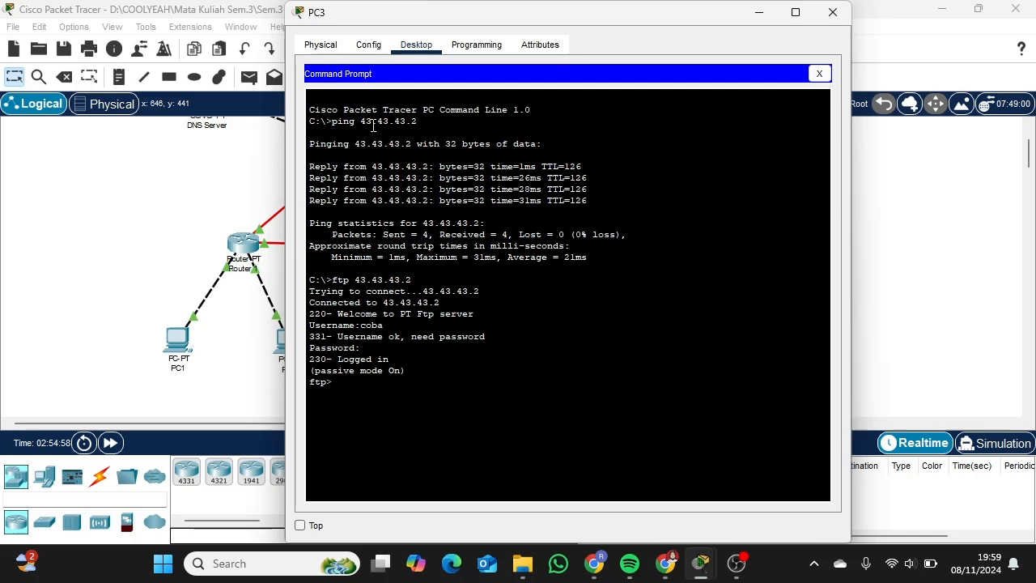
pyautogui.write('get')
pyautogui.write('pesan_PC1.tx')
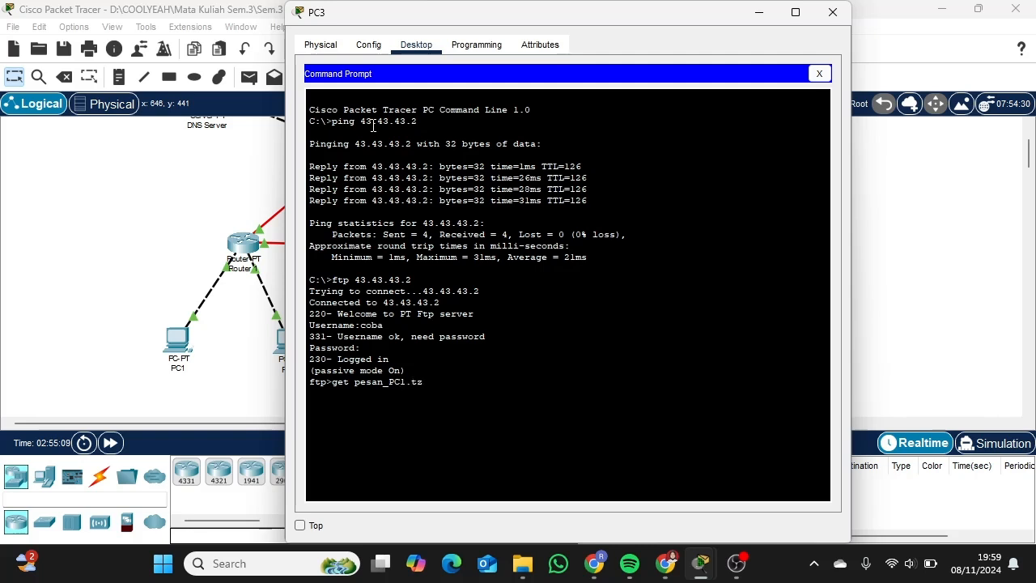
pyautogui.press('BackSpace')
pyautogui.write('xt')
pyautogui.press('Return')
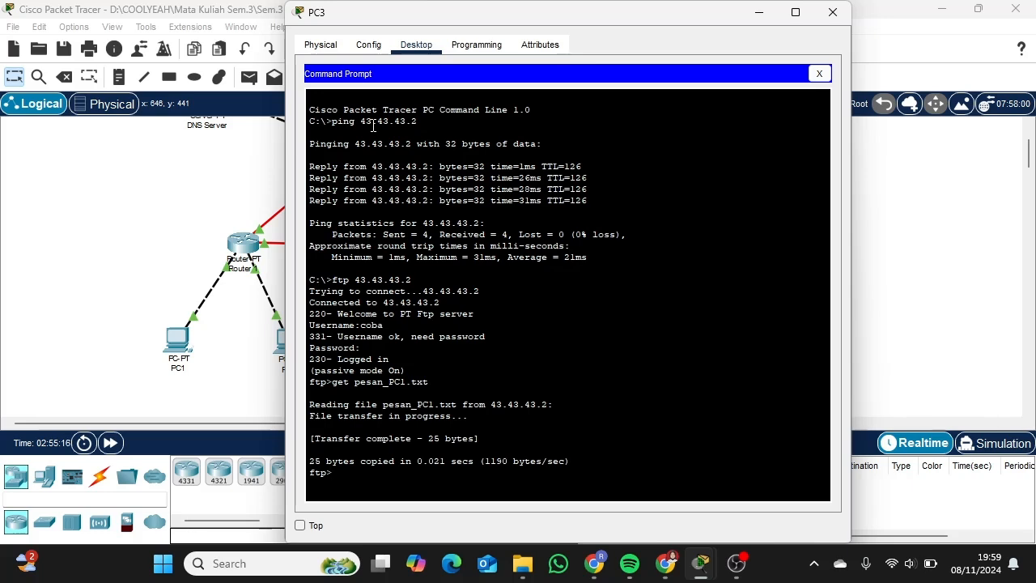
# Step: Quit FTP, list PC3's C: drive with dir to confirm pesan_PC1.txt, and close the prompt
pyautogui.write('quit')
pyautogui.press('Return')
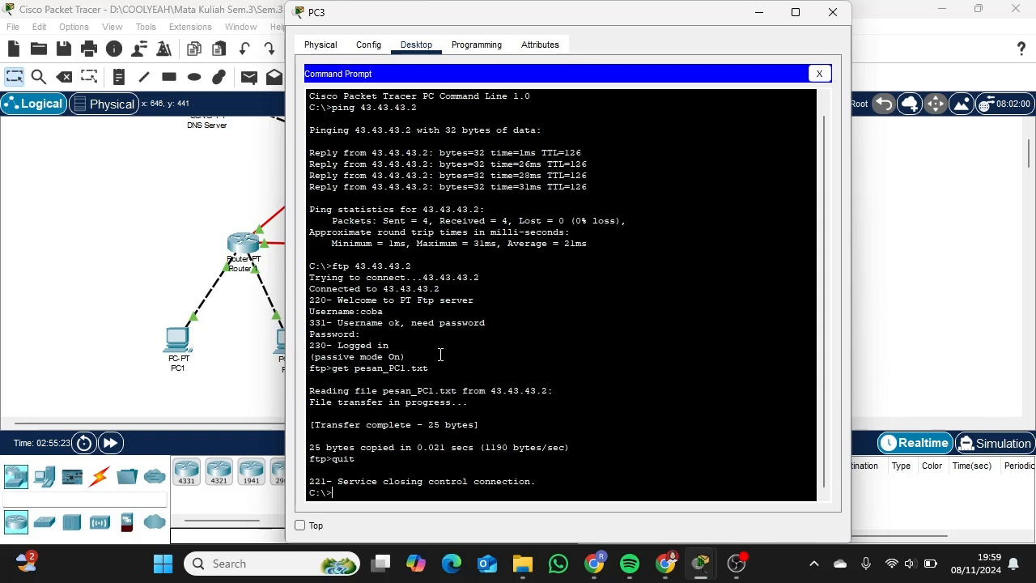
pyautogui.write('dir')
pyautogui.press('Return')
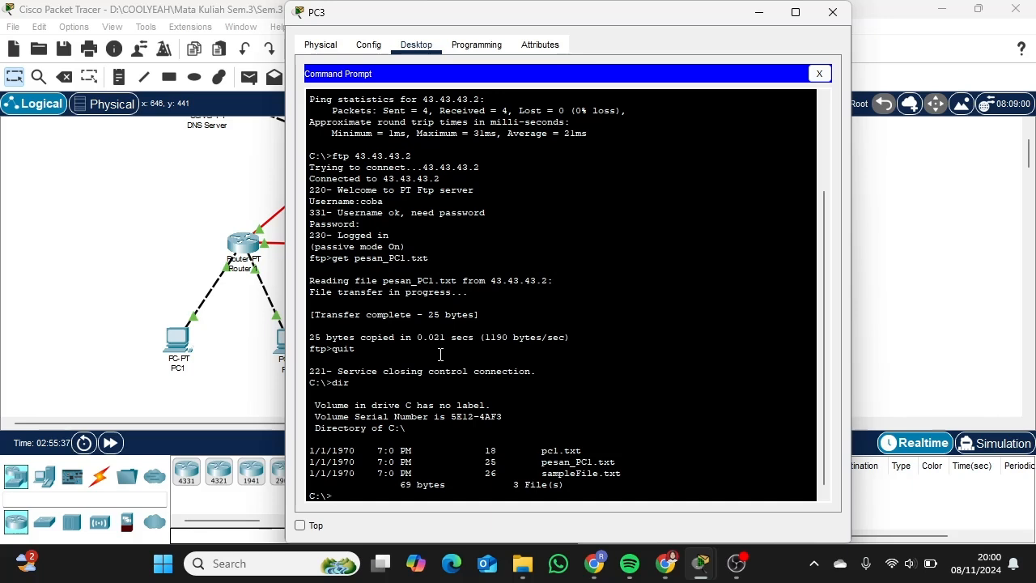
pyautogui.click(820, 74)
# Step: Open pesan_PC1.txt in PC3's Text Editor, showing 'Percobaan pesan dari PC 1'
pyautogui.scroll(-2, 651, 316)
pyautogui.click(581, 289)
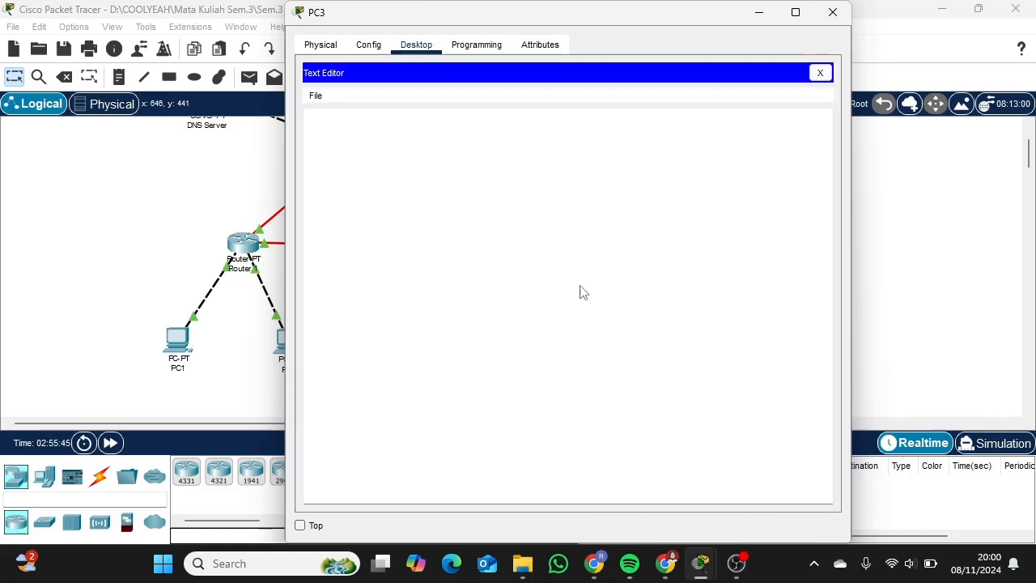
pyautogui.click(317, 97)
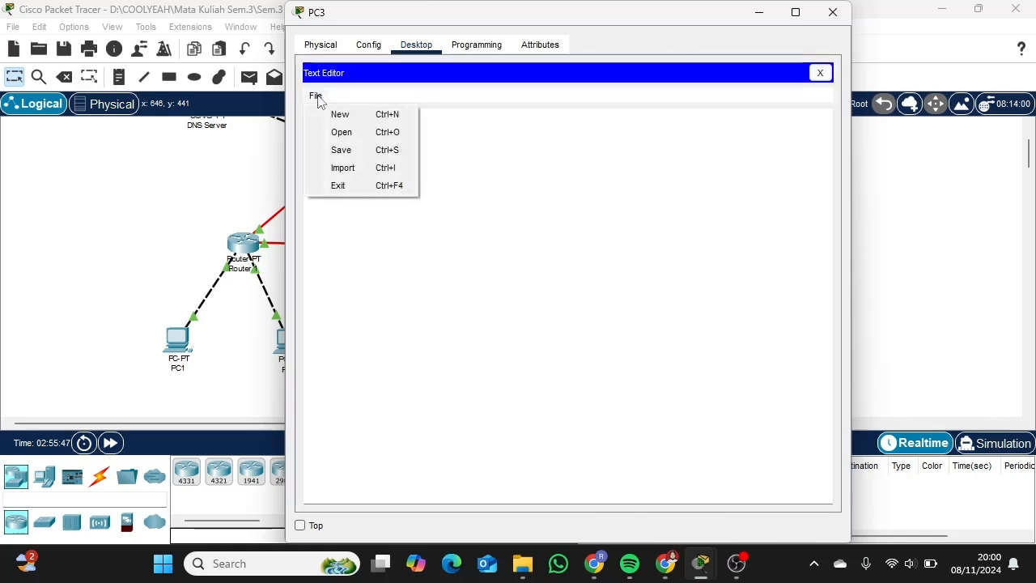
pyautogui.click(344, 133)
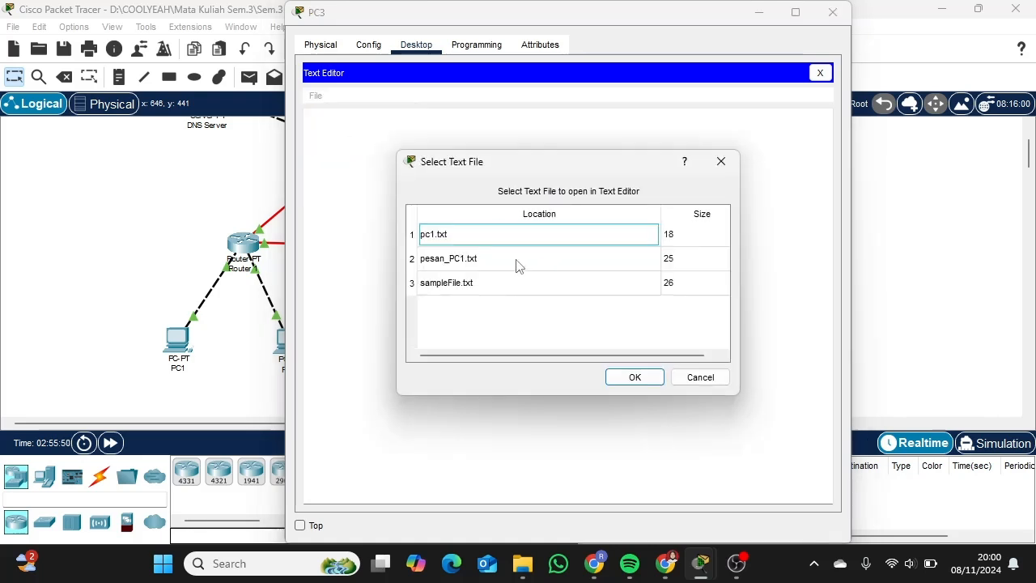
pyautogui.click(591, 270)
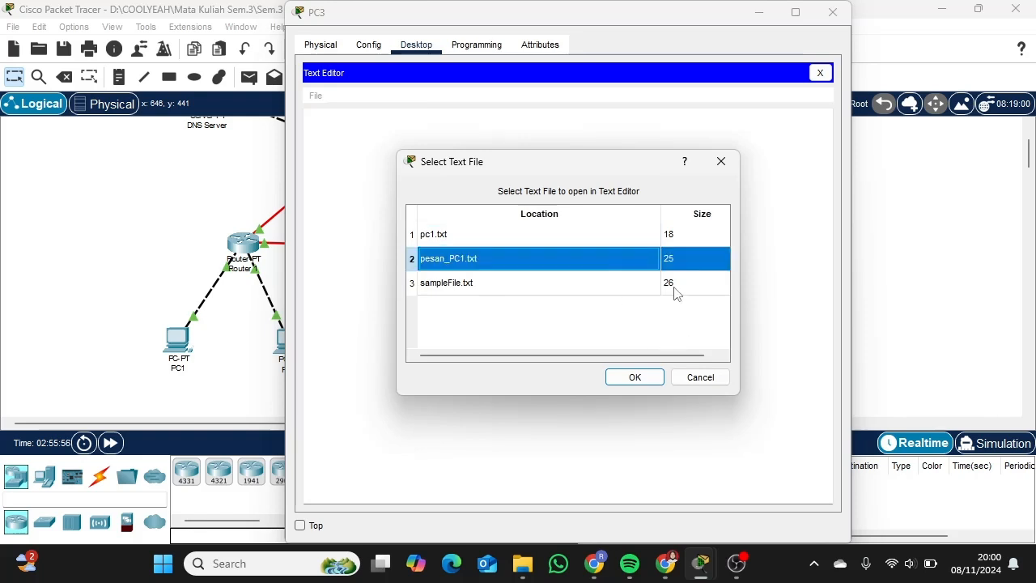
pyautogui.click(641, 377)
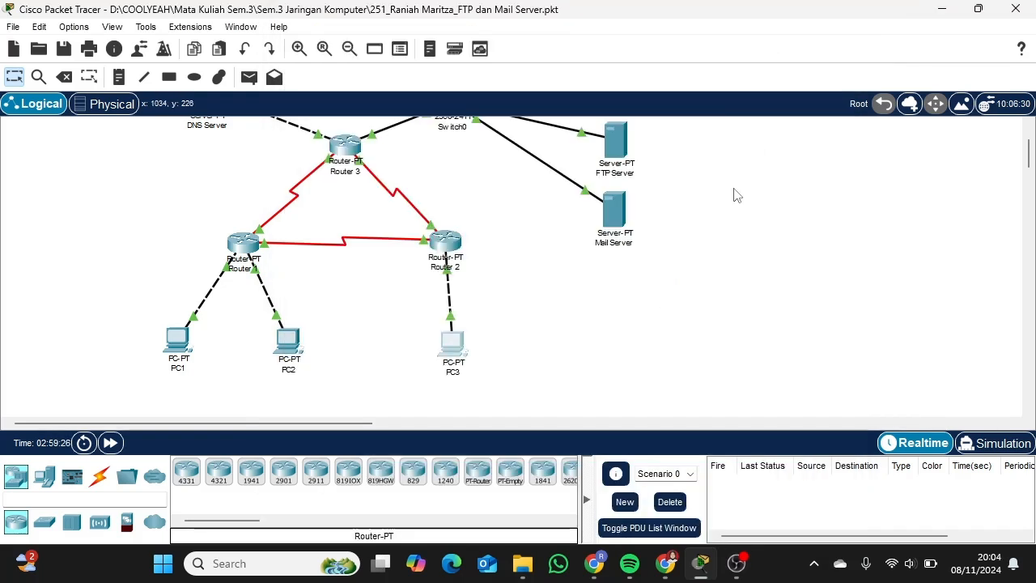
pyautogui.scroll(2, 735, 192)
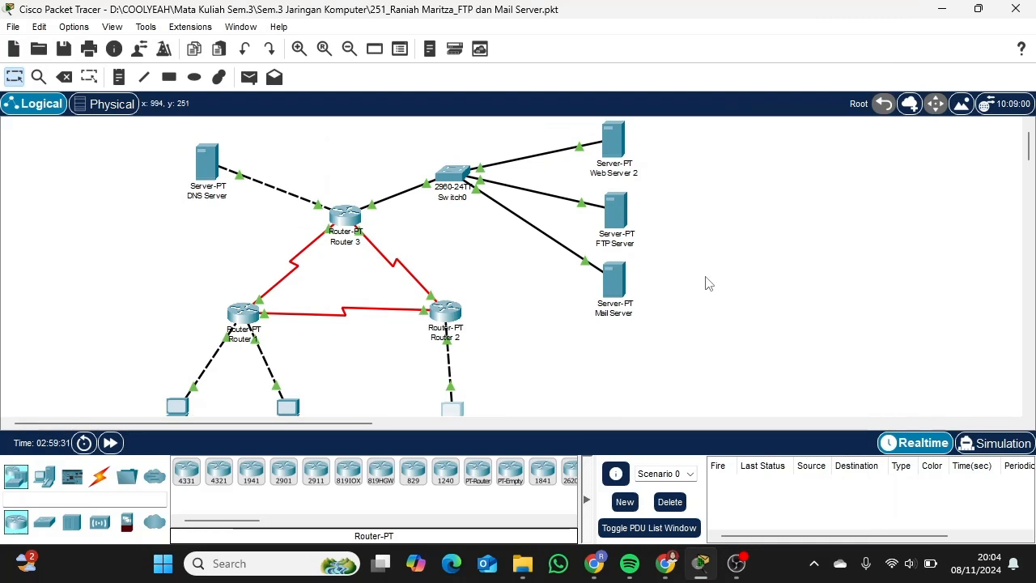
pyautogui.click(621, 278)
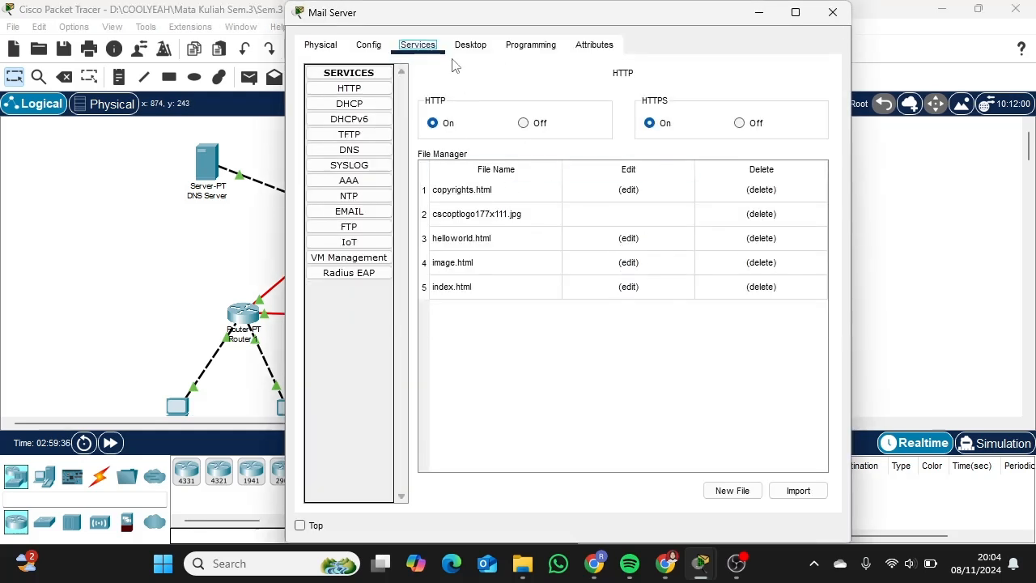
pyautogui.click(475, 49)
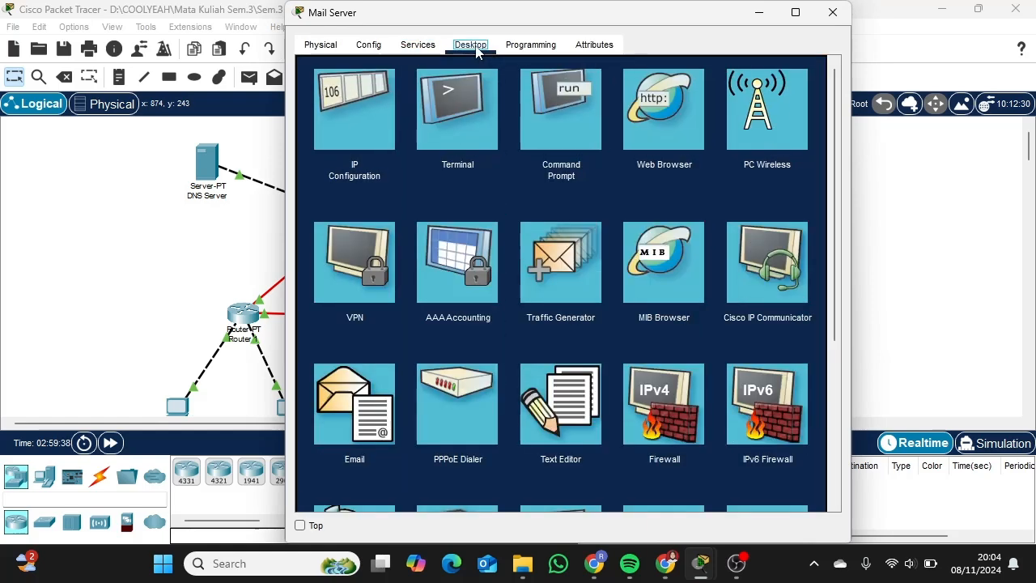
pyautogui.click(364, 112)
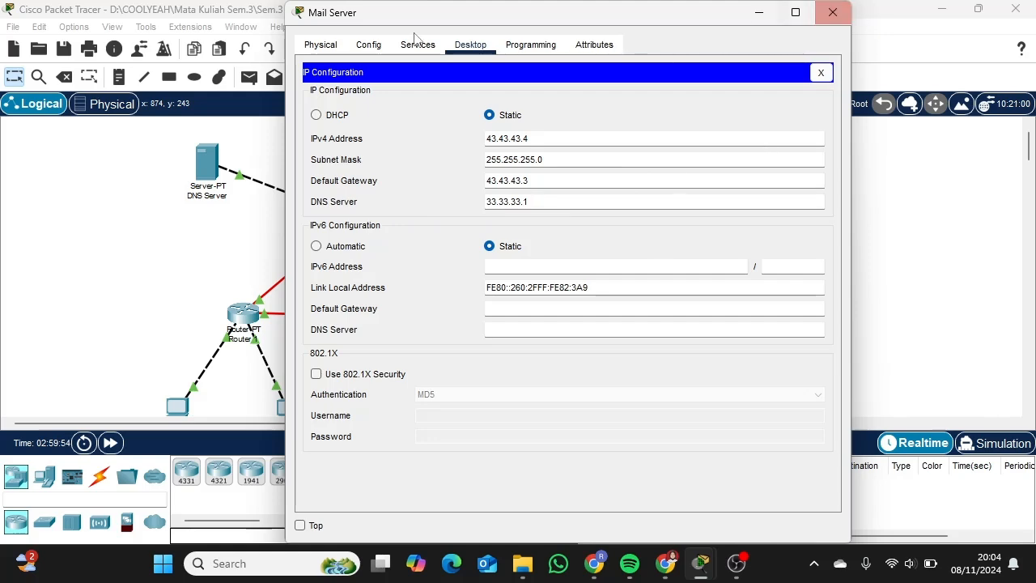
pyautogui.click(842, 12)
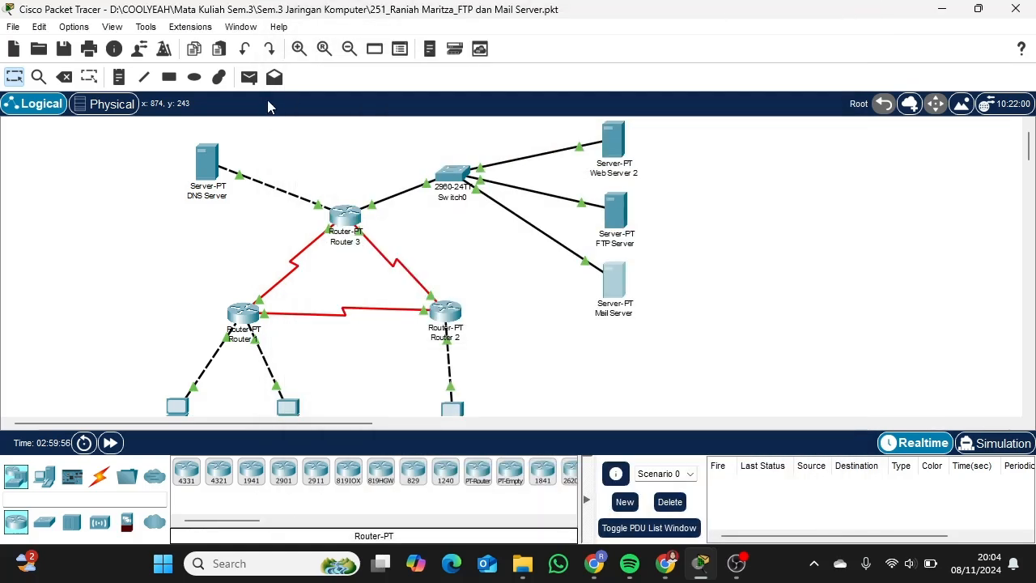
# Step: Add a DNS Server A record mapping emailku.com to 43.43.43.4
pyautogui.click(209, 170)
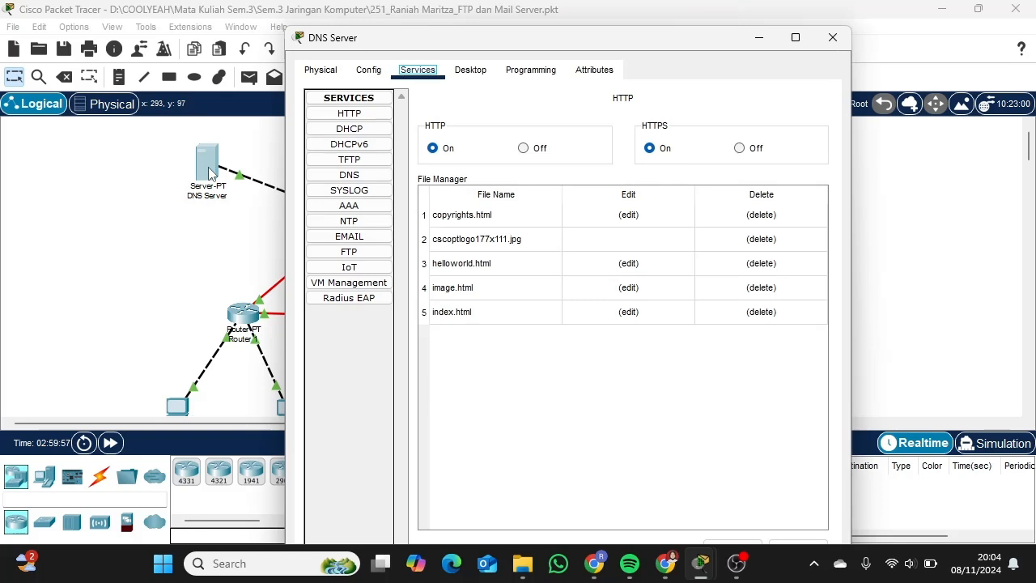
pyautogui.click(356, 178)
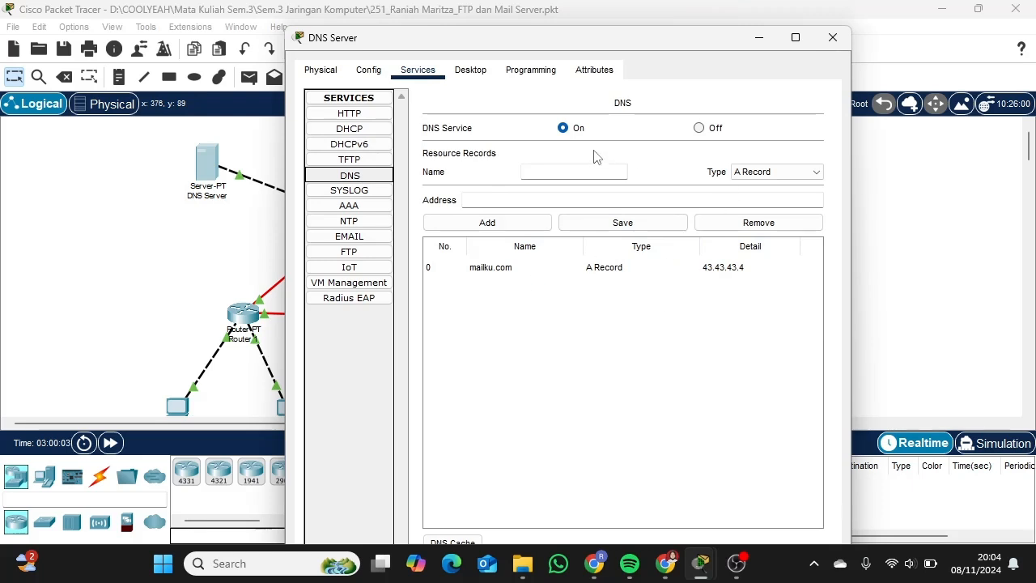
pyautogui.click(572, 168)
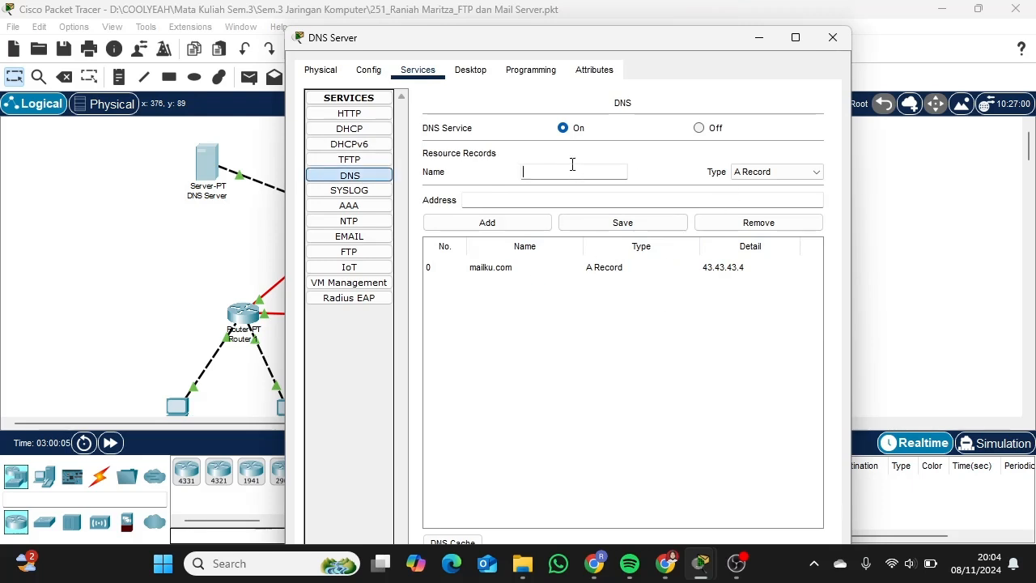
pyautogui.write('emai')
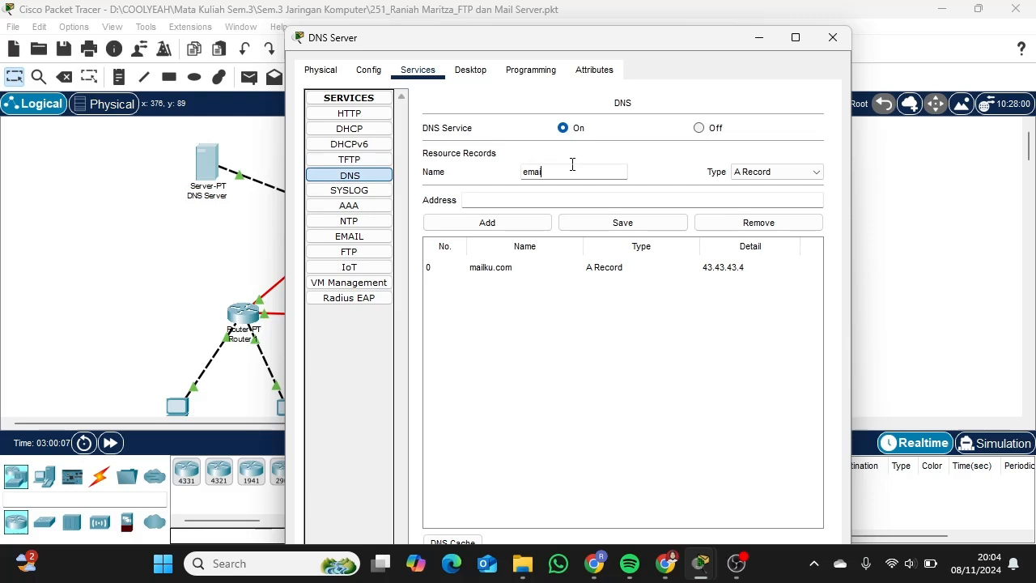
pyautogui.write('lku.com')
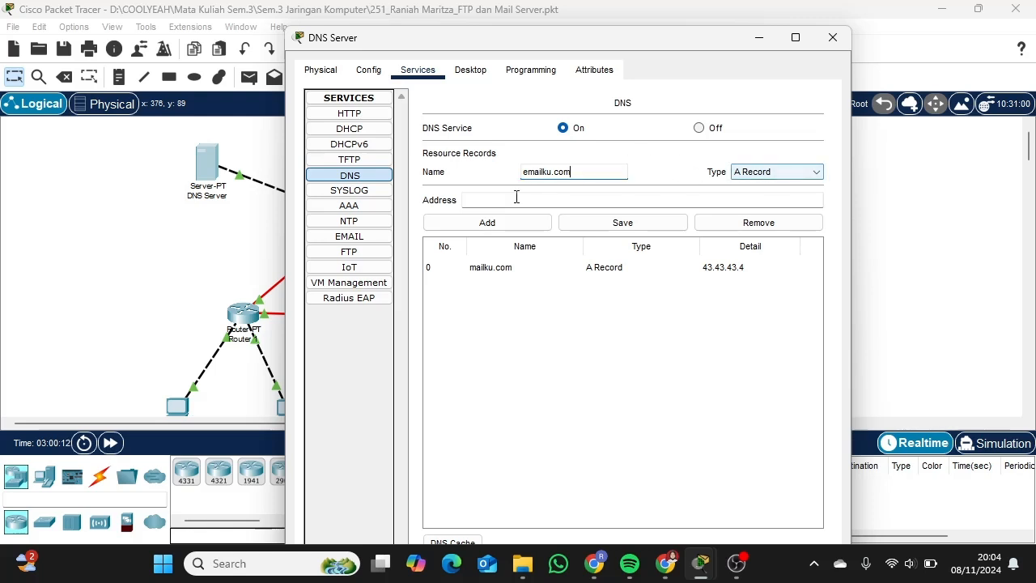
pyautogui.click(479, 200)
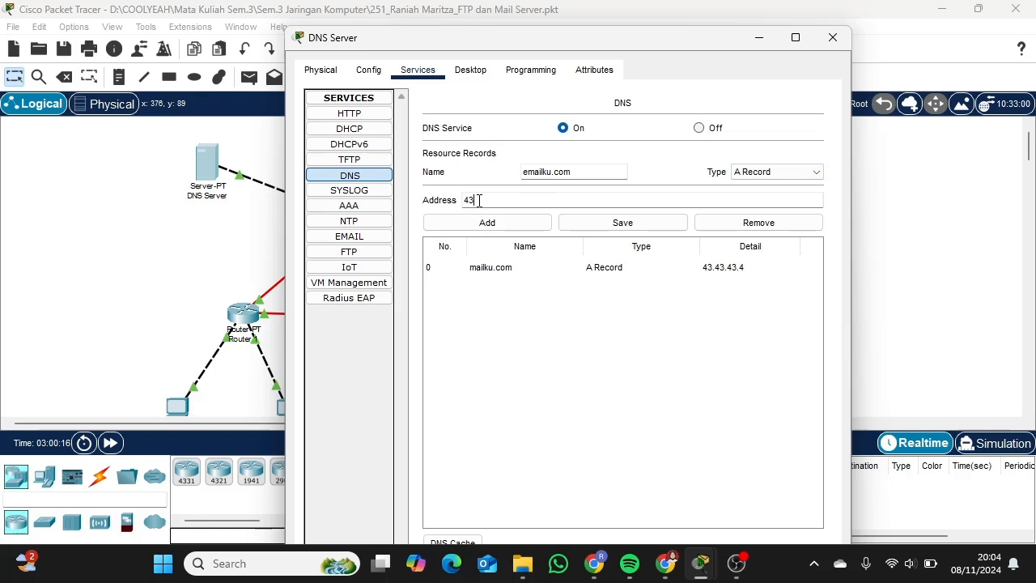
pyautogui.write('43.43.43.4')
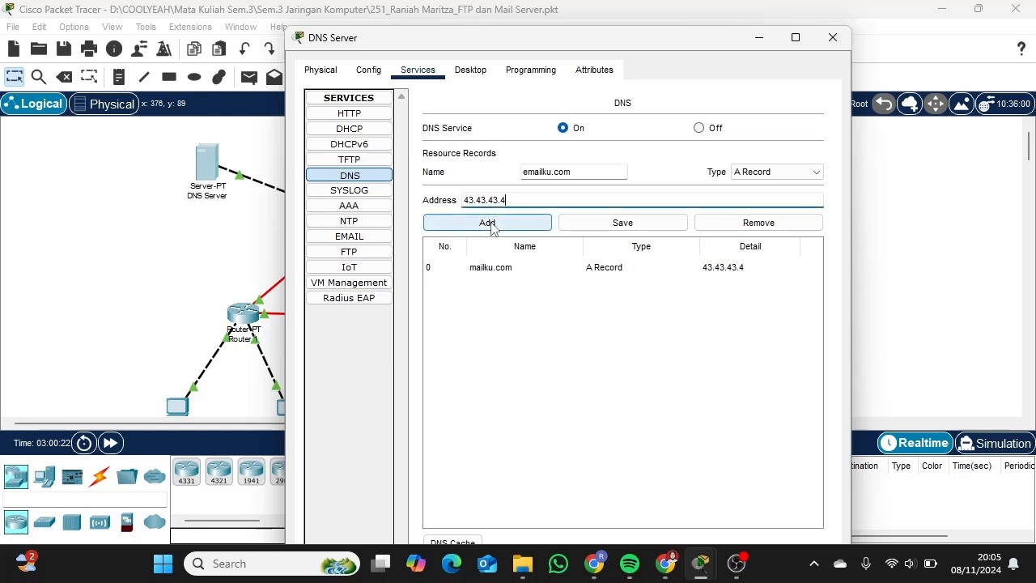
pyautogui.click(488, 223)
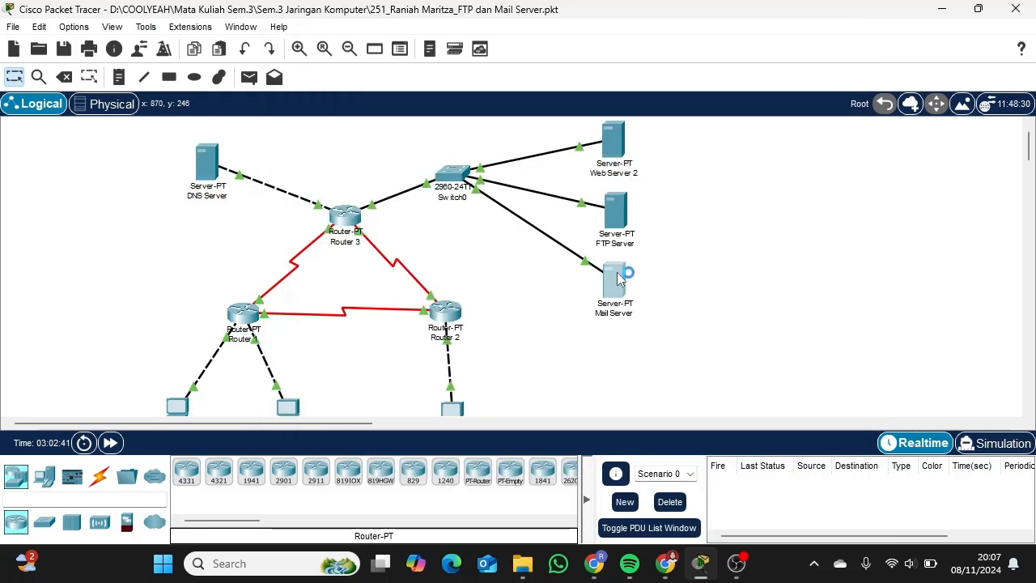
pyautogui.click(617, 278)
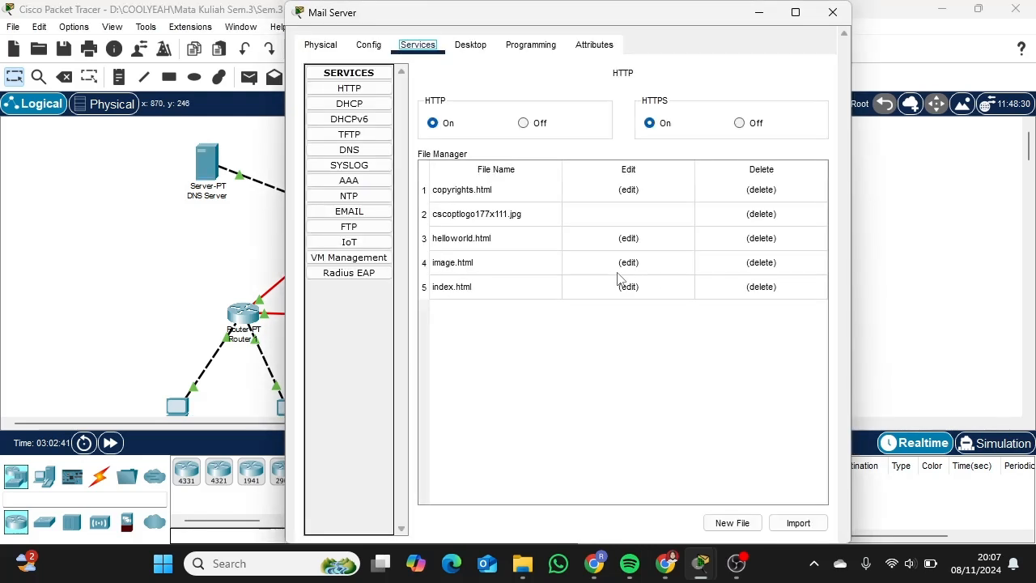
pyautogui.click(361, 213)
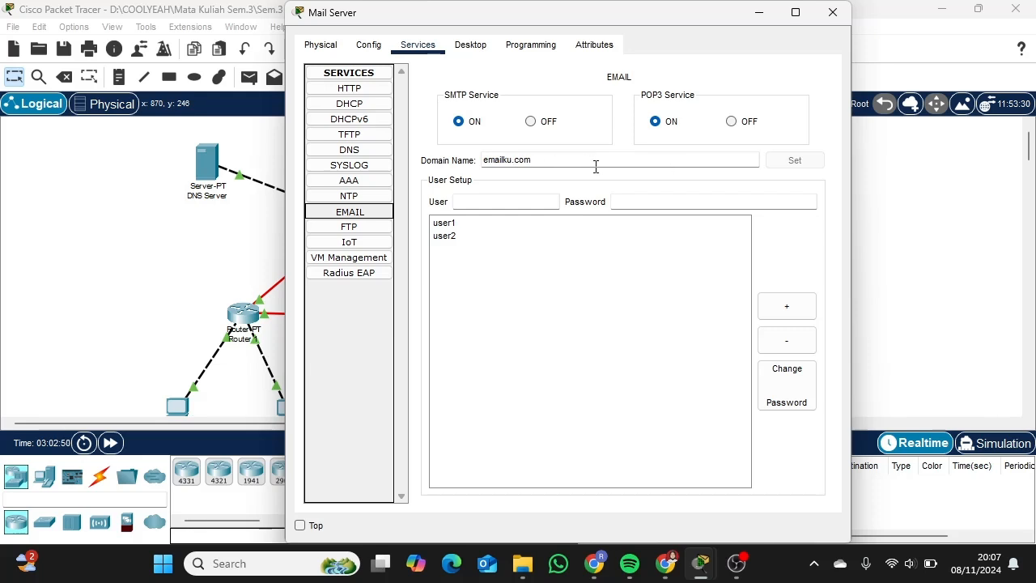
pyautogui.moveTo(562, 159); pyautogui.dragTo(405, 158)
pyautogui.press('BackSpace')
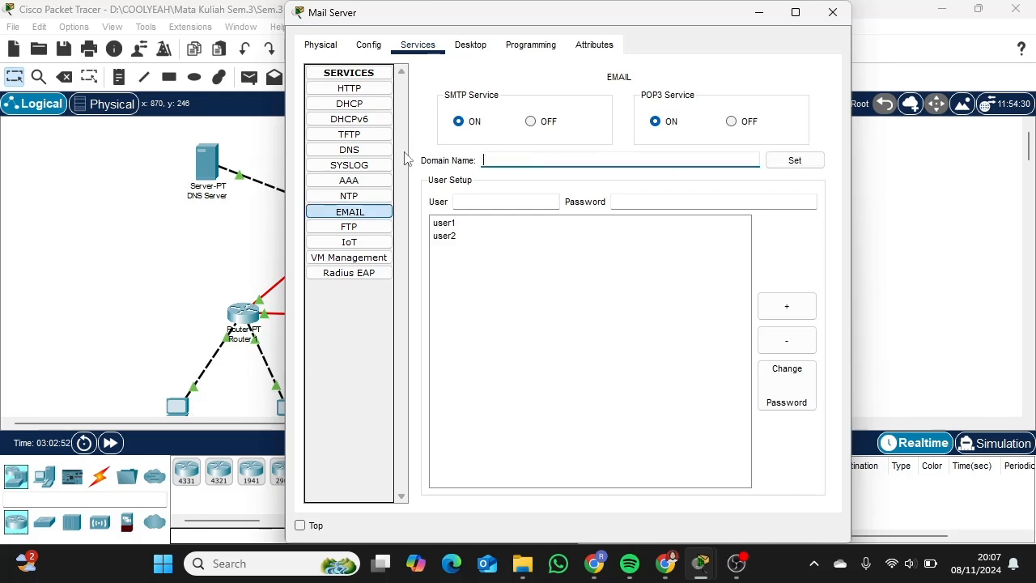
pyautogui.write('emailku.com')
pyautogui.click(781, 162)
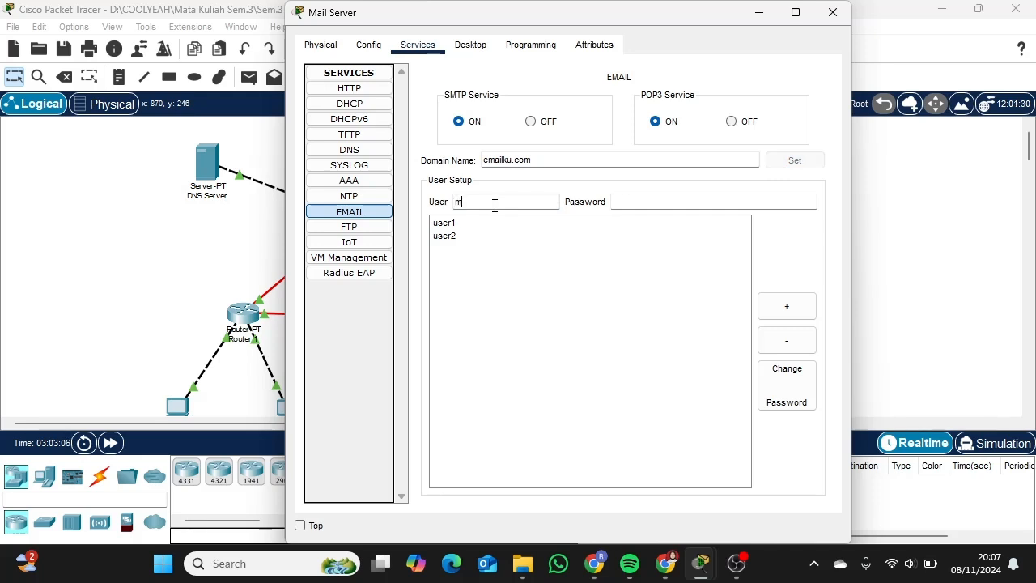
# Step: Add the mail user accounts mhs and dosen, each with a password
pyautogui.write('hs')
pyautogui.click(685, 200)
pyautogui.write('m')
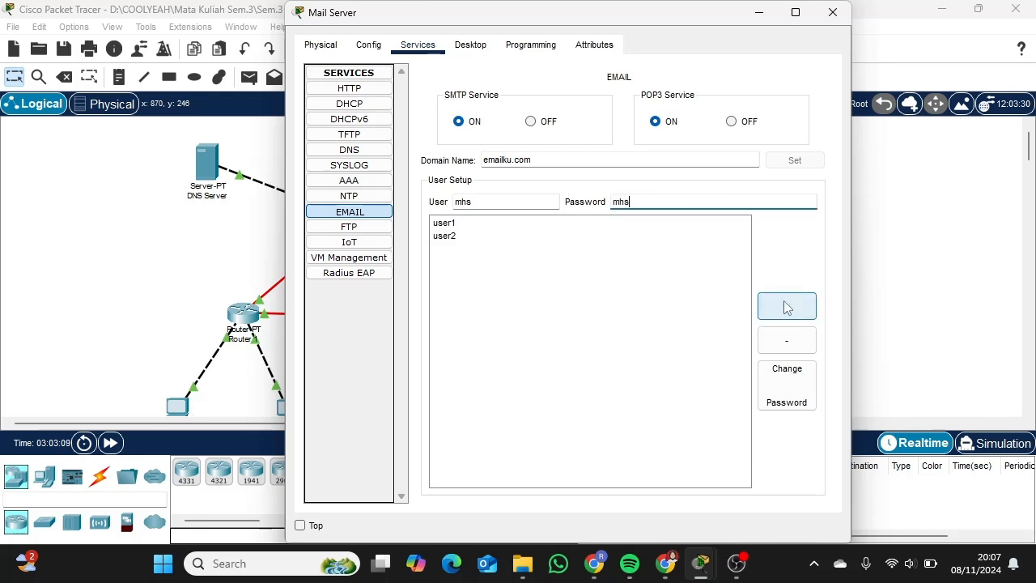
pyautogui.click(790, 307)
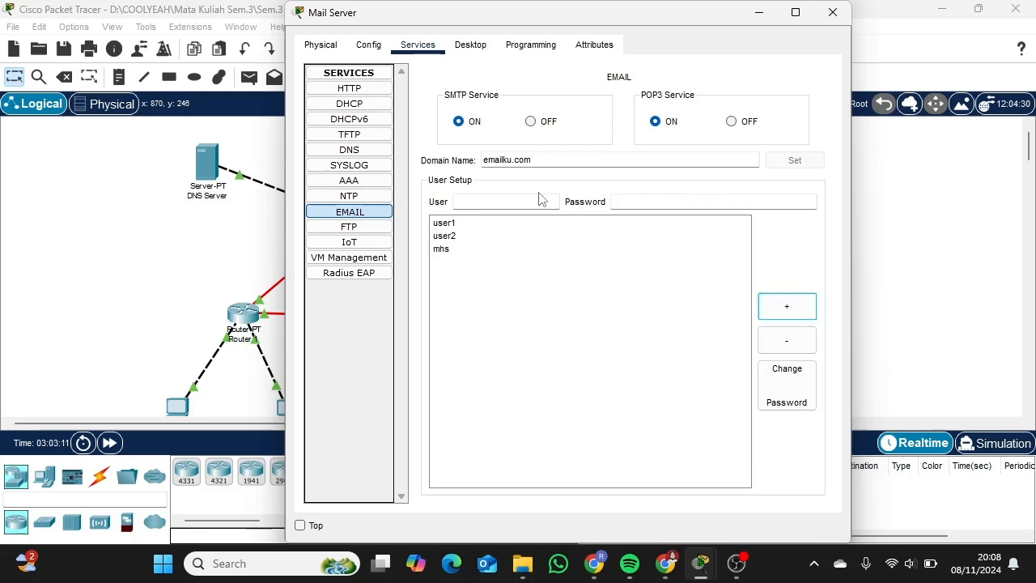
pyautogui.click(514, 201)
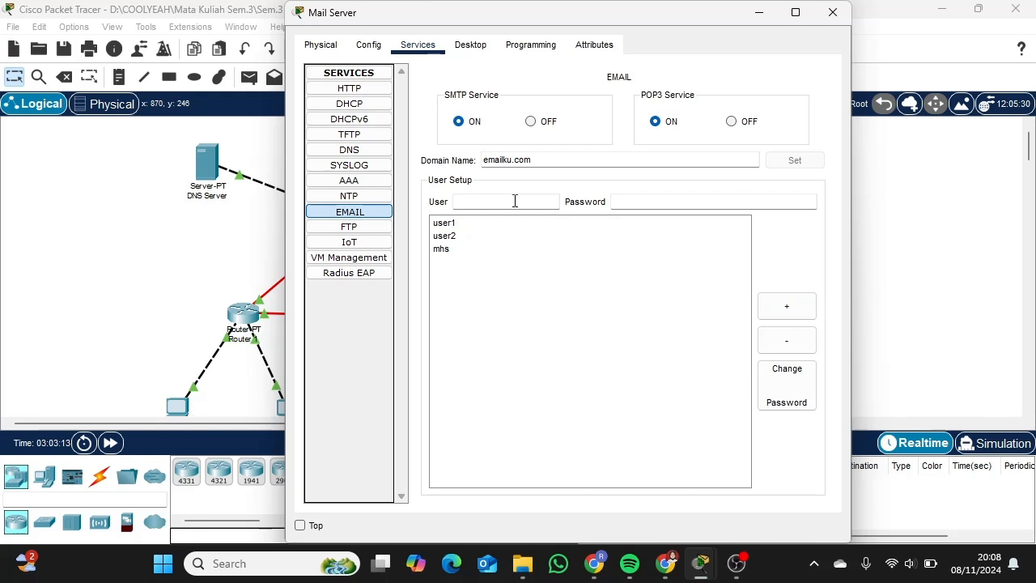
pyautogui.write('dosen')
pyautogui.click(642, 201)
pyautogui.write('dosen')
pyautogui.click(787, 309)
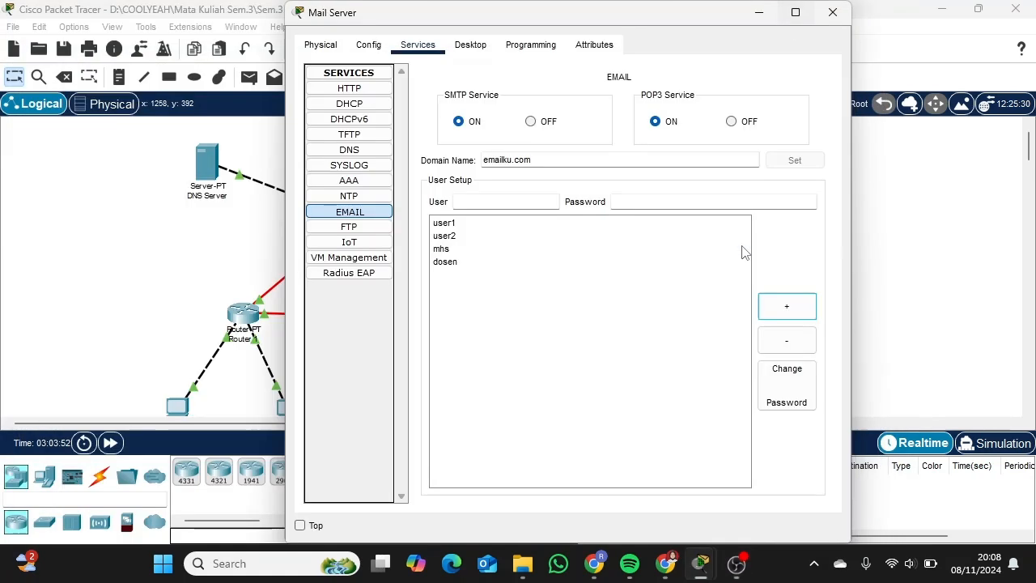
# Step: Close the Mail Server window to return to the network topology
pyautogui.click(842, 13)
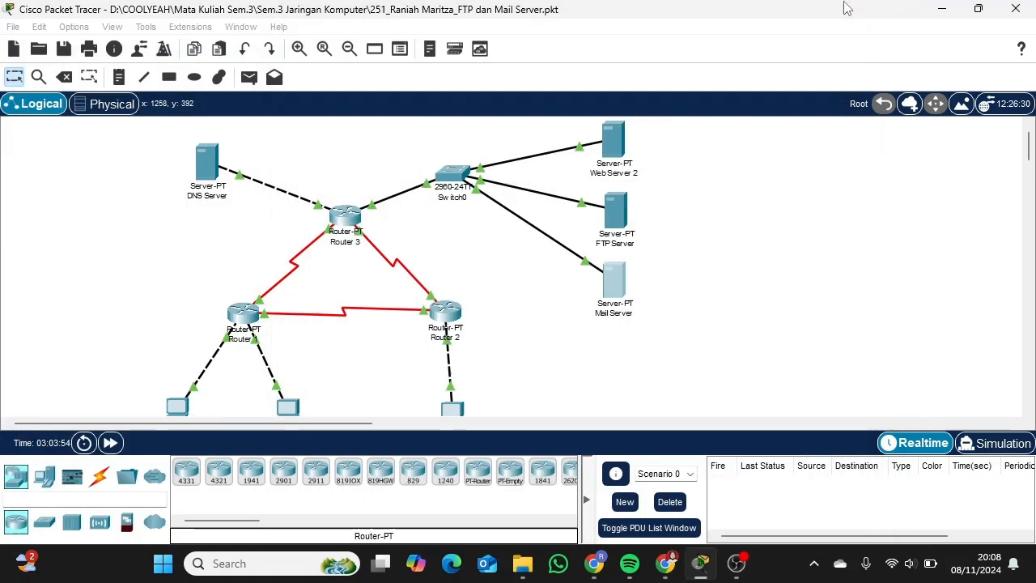
pyautogui.scroll(-3, 410, 270)
pyautogui.scroll(1, 267, 295)
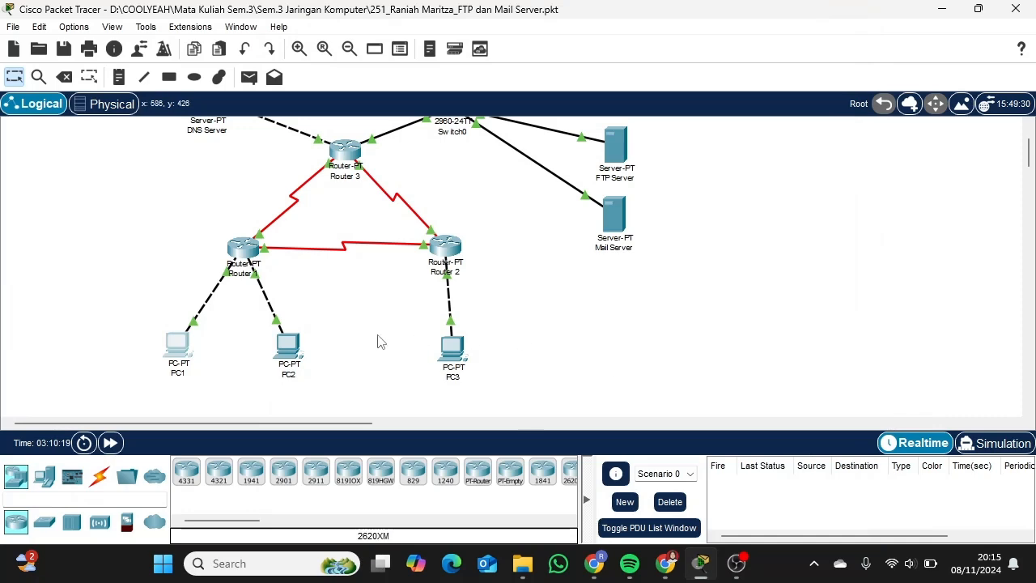
pyautogui.click(179, 346)
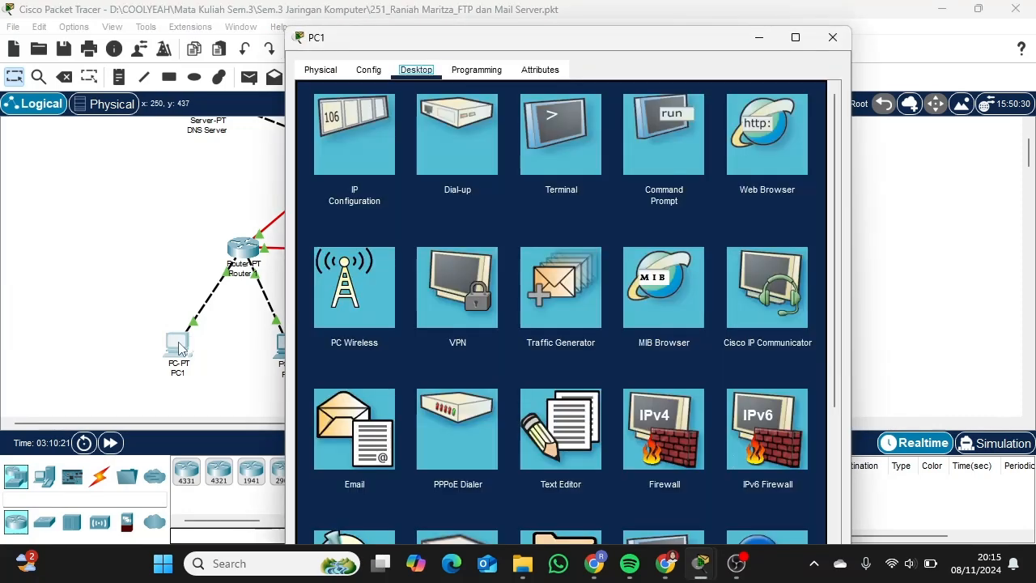
pyautogui.scroll(-4, 427, 374)
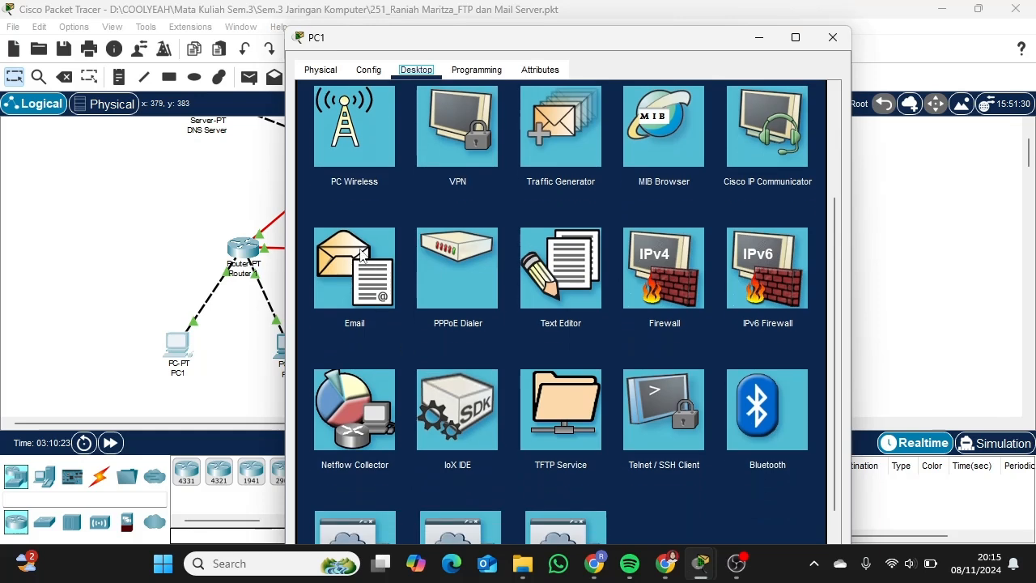
pyautogui.click(361, 256)
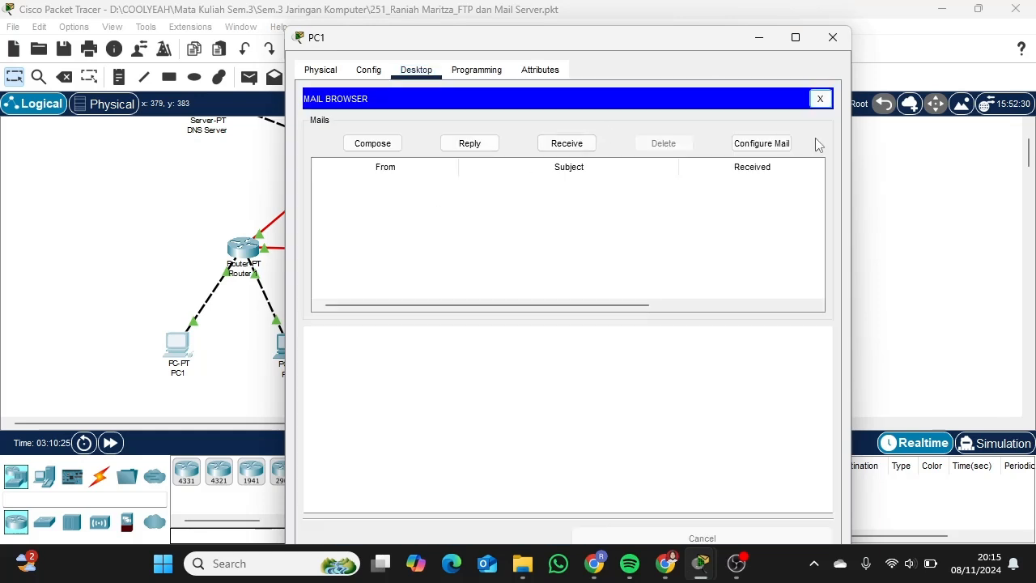
pyautogui.click(773, 143)
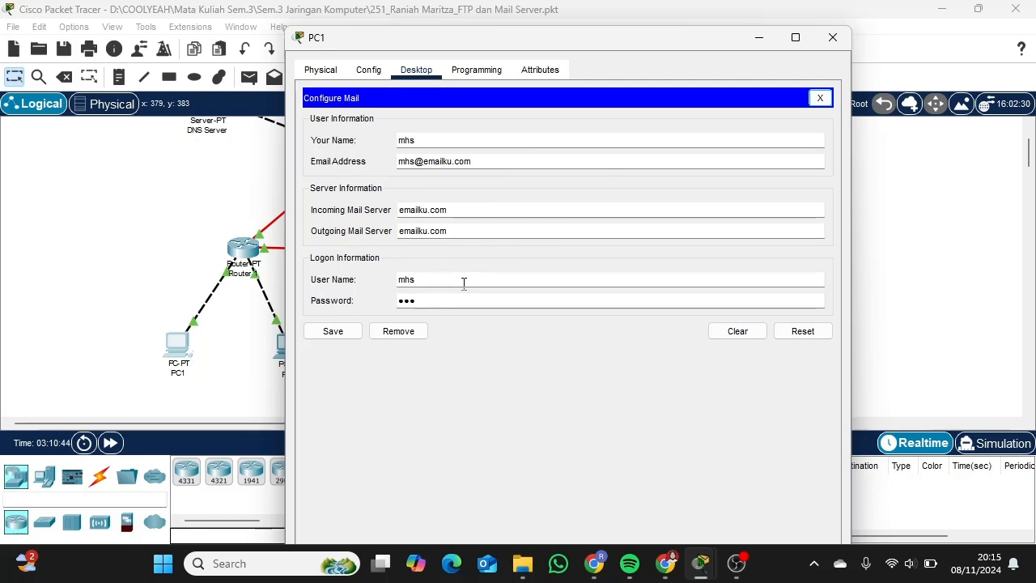
pyautogui.click(332, 331)
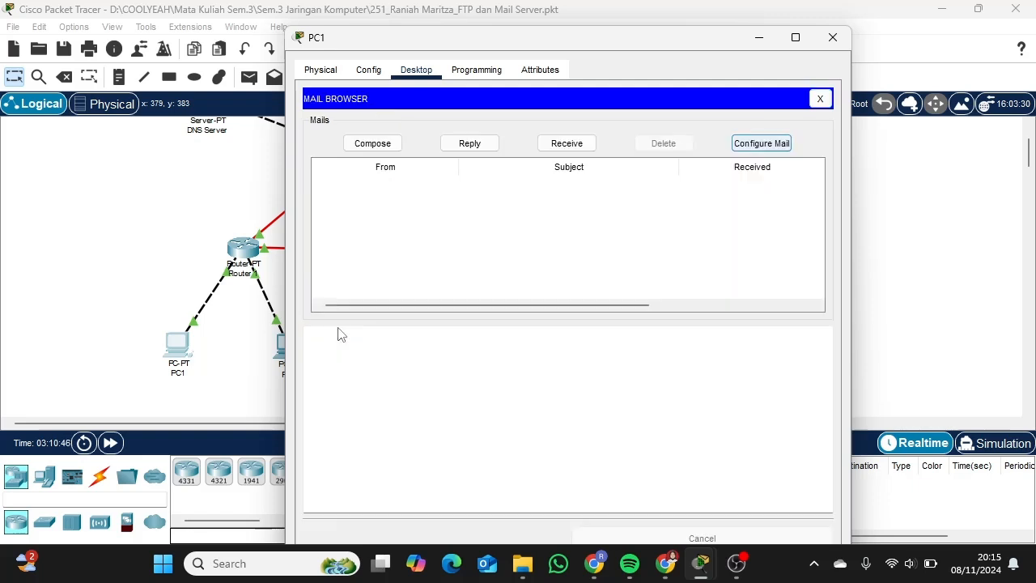
pyautogui.click(384, 144)
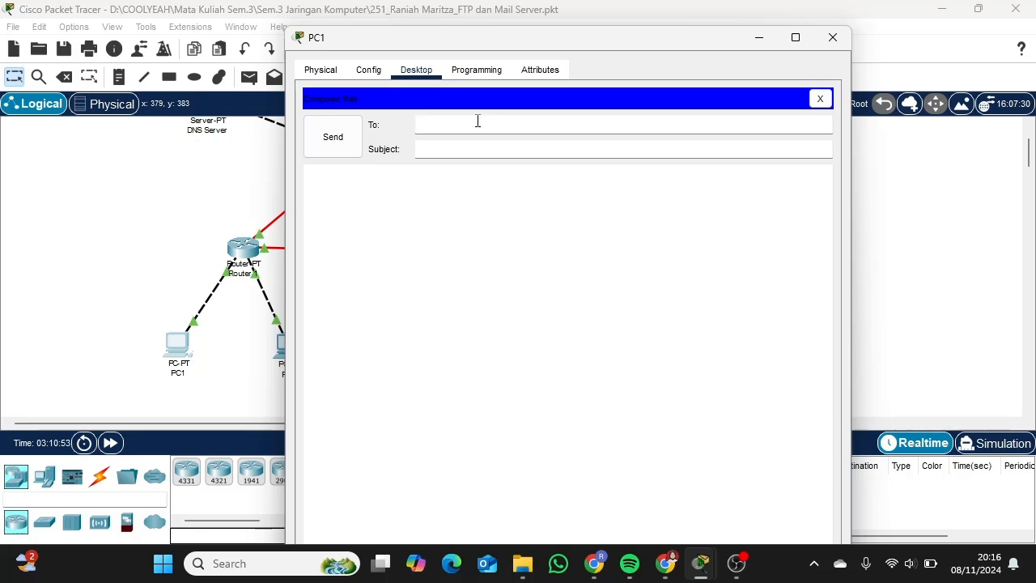
pyautogui.write('dosen@em')
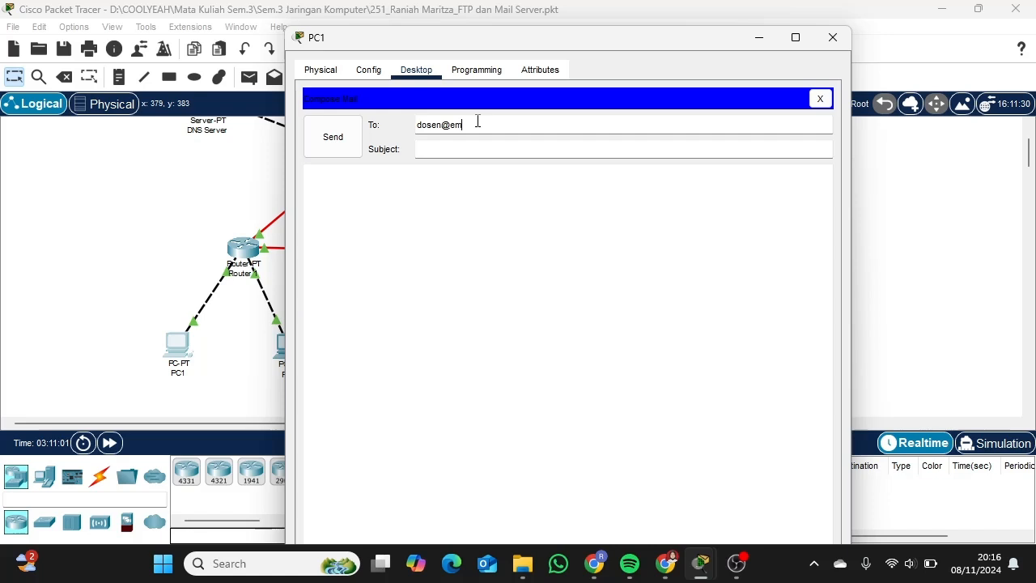
pyautogui.write('ailku.co')
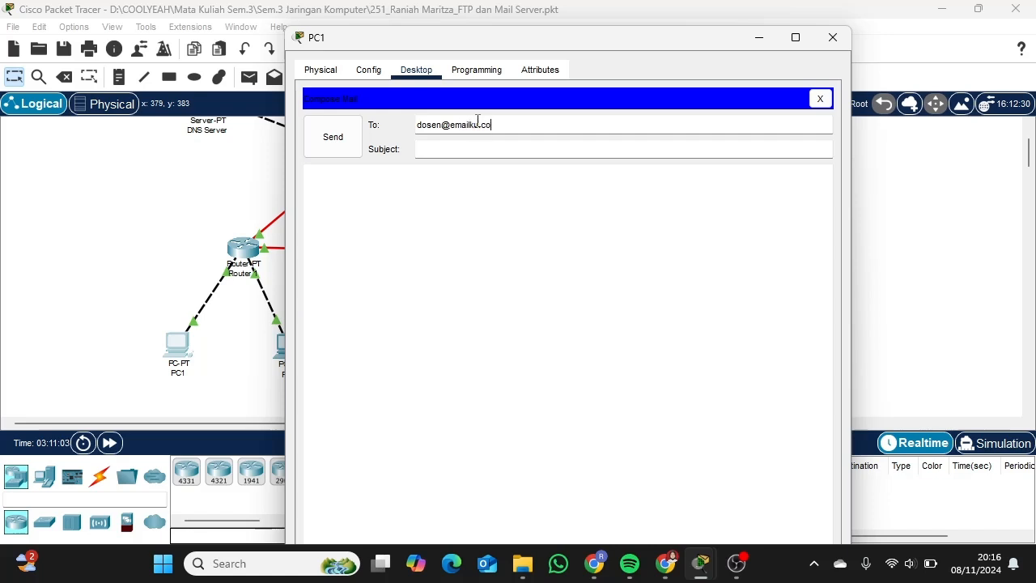
pyautogui.click(469, 153)
pyautogui.write('Percpba')
pyautogui.press('BackSpace')
pyautogui.press('BackSpace')
pyautogui.write('baan em')
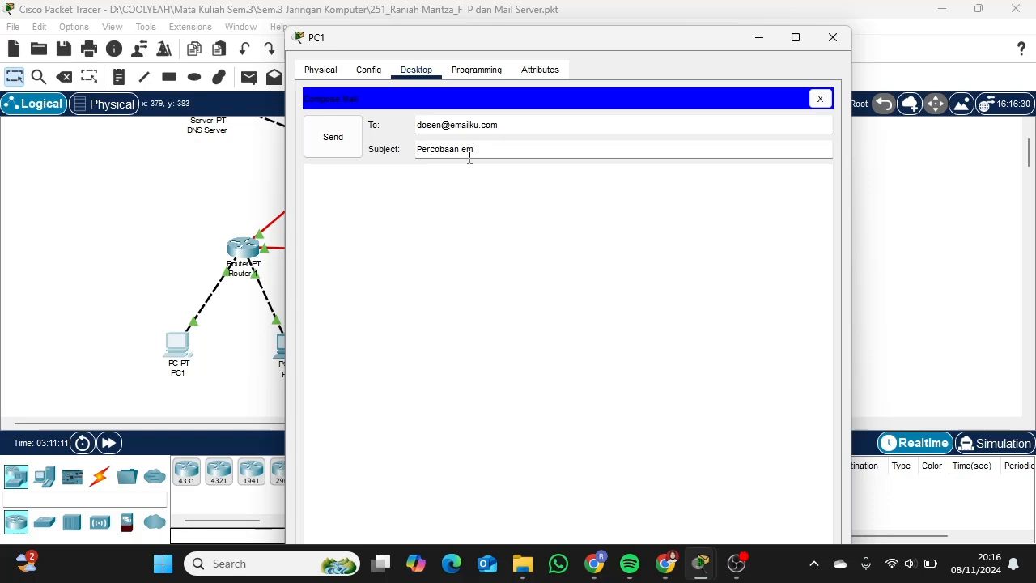
pyautogui.write('ail dari ')
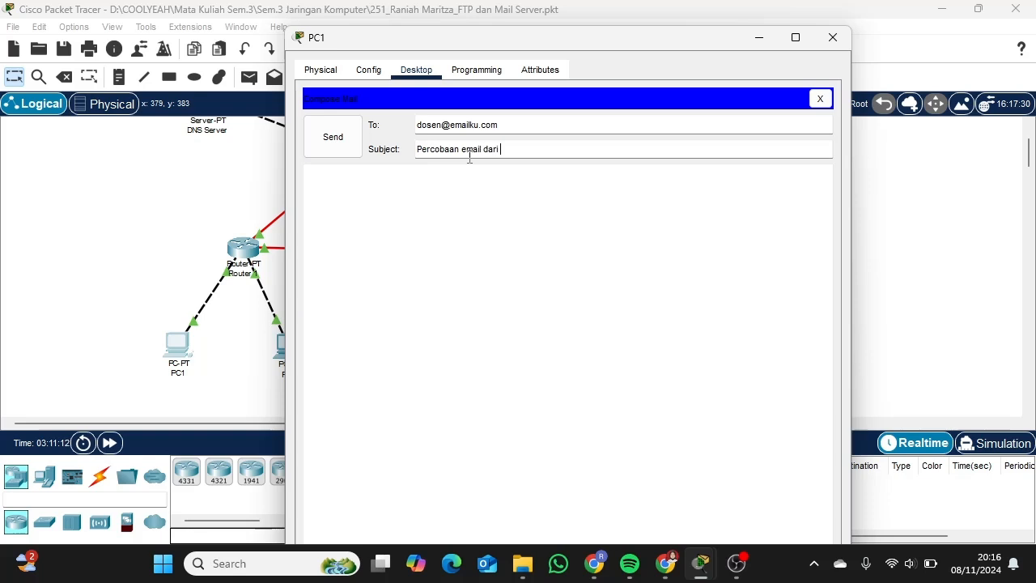
pyautogui.write('mhs ke dosen')
pyautogui.click(424, 171)
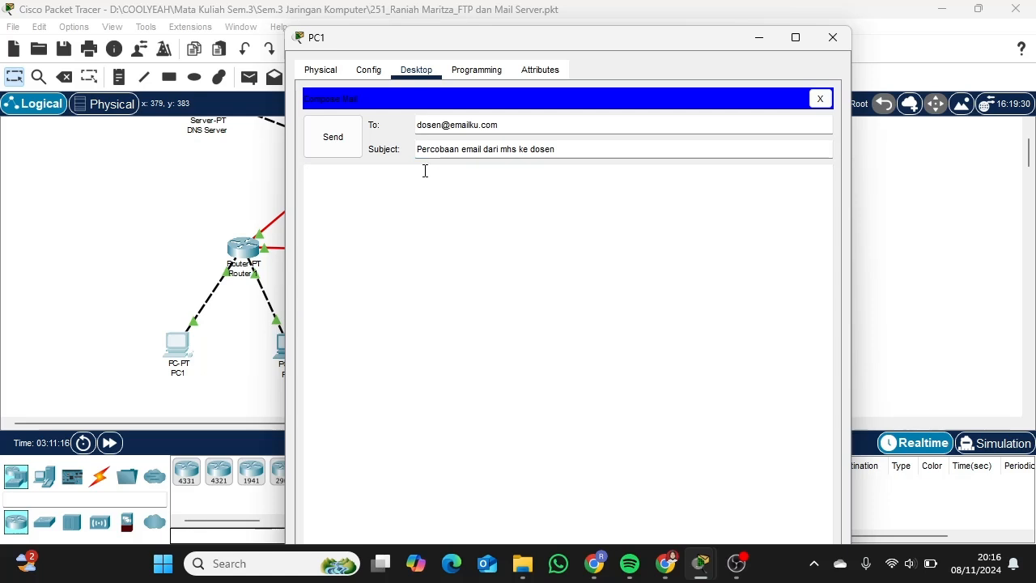
pyautogui.write('Percobaan email dari mhs ke dosen')
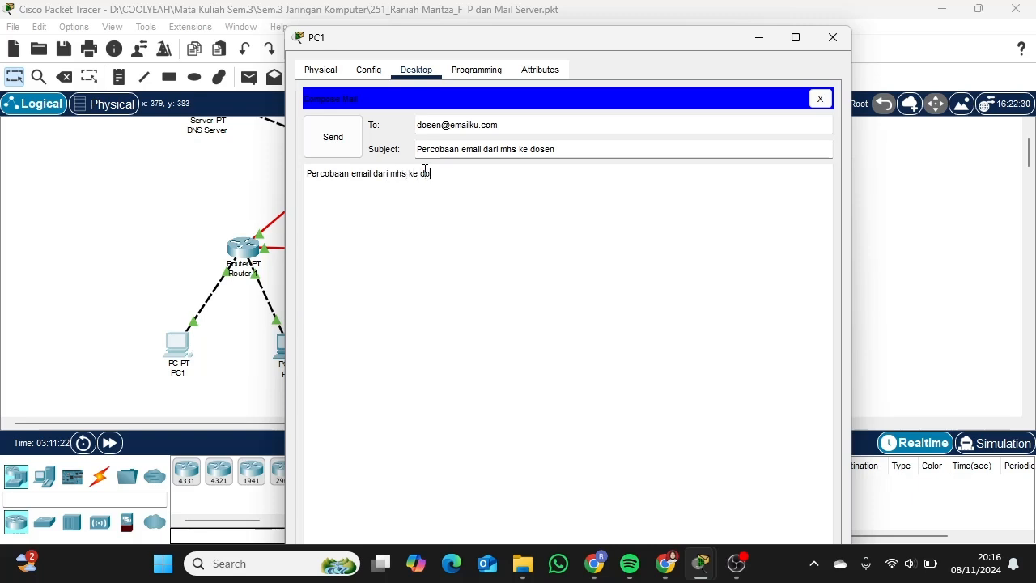
pyautogui.click(333, 137)
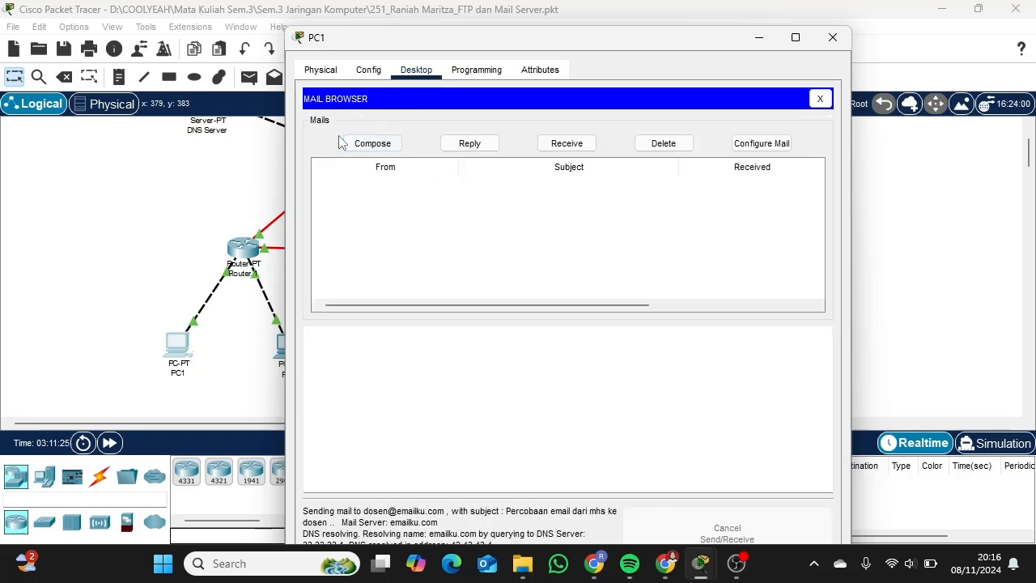
pyautogui.click(819, 99)
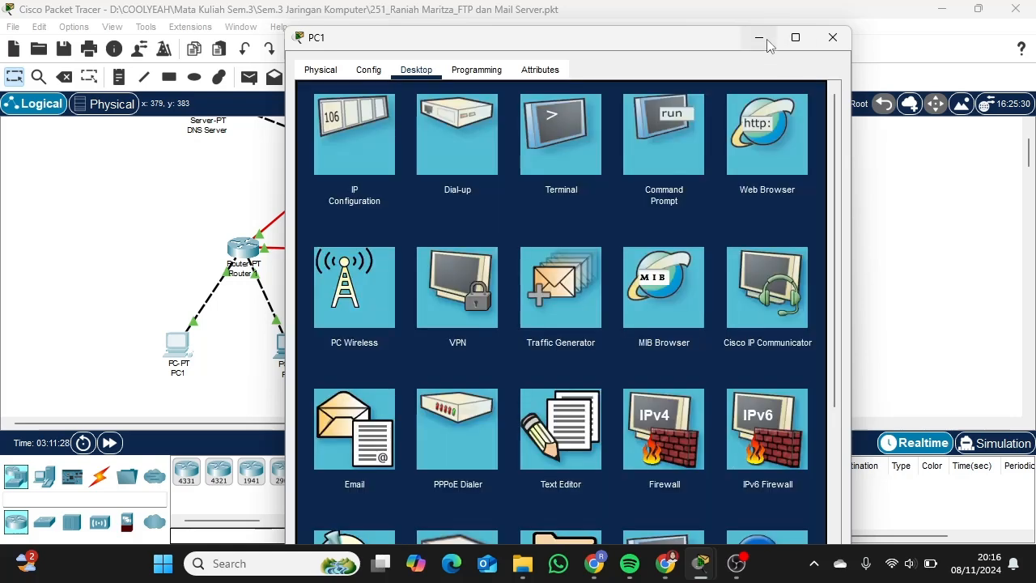
pyautogui.click(832, 37)
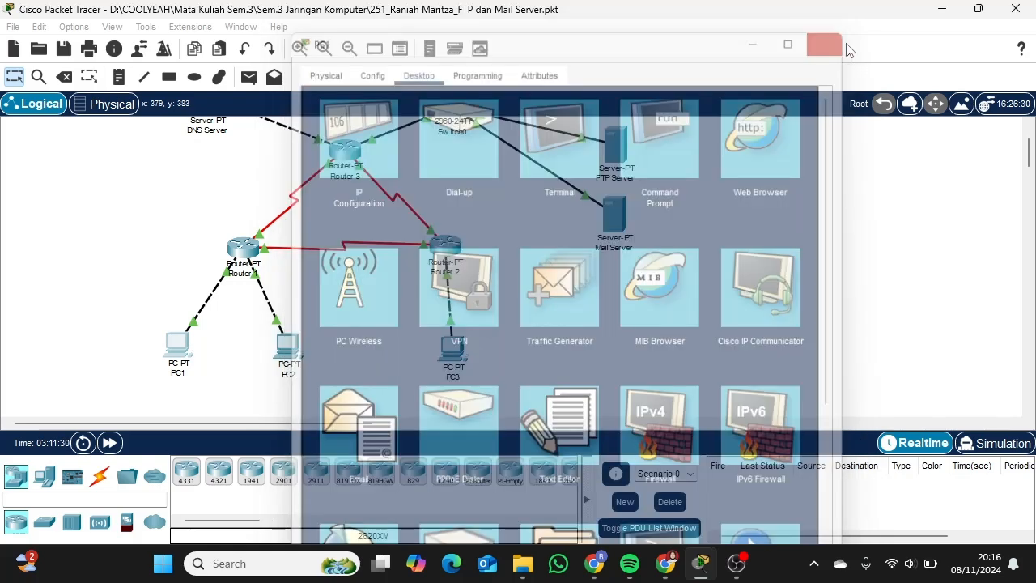
pyautogui.click(461, 353)
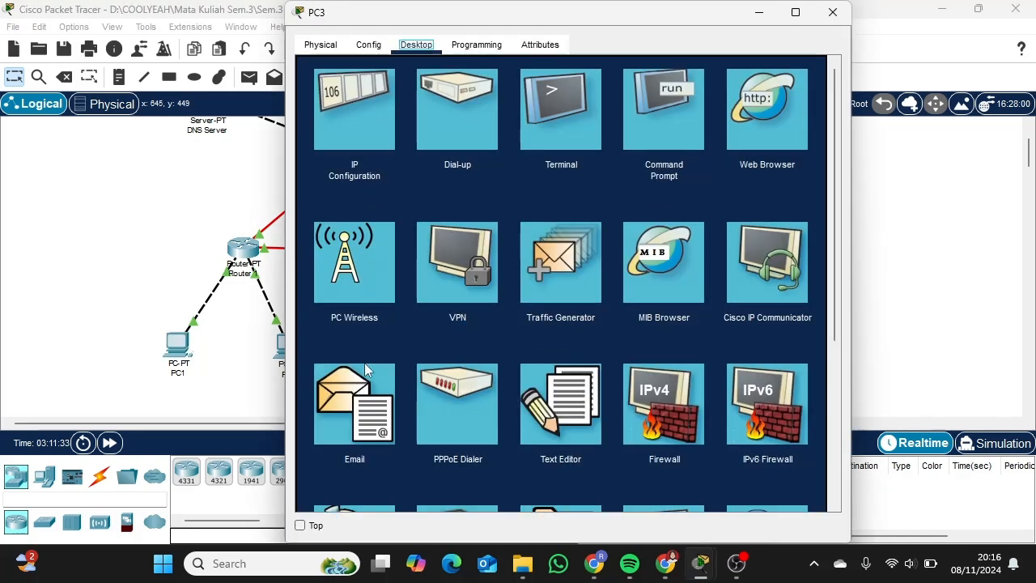
pyautogui.click(361, 395)
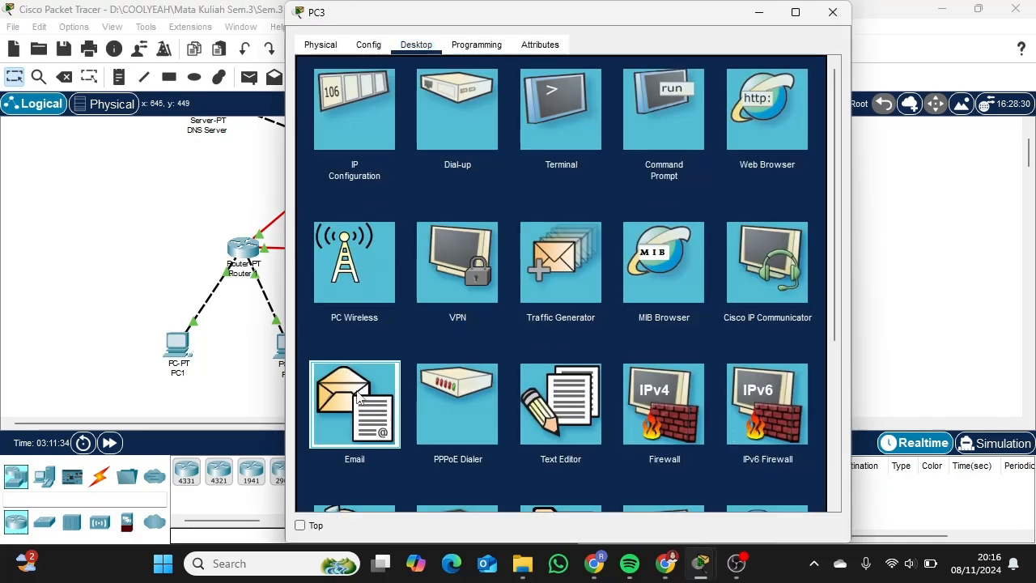
pyautogui.click(743, 120)
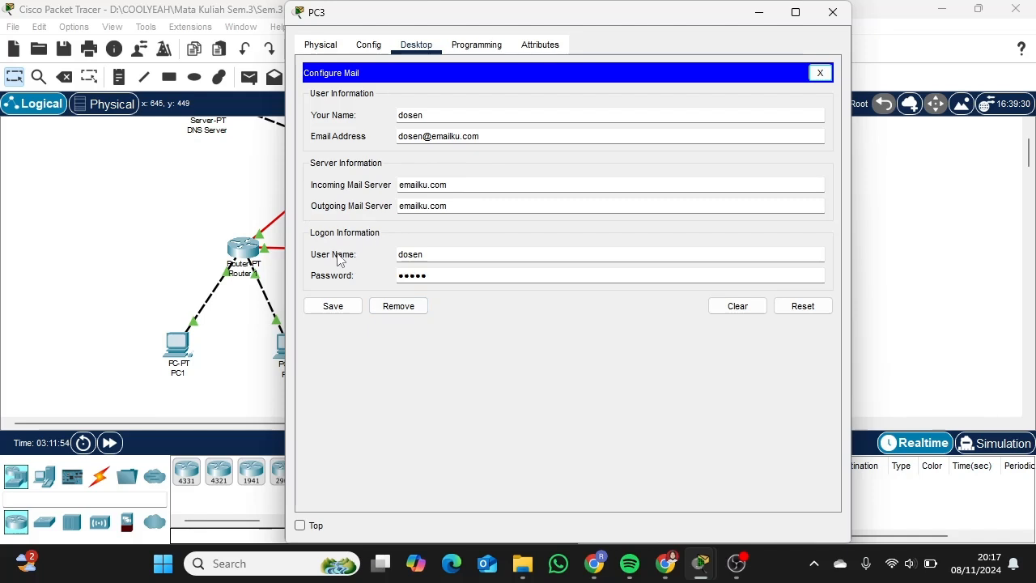
pyautogui.click(349, 307)
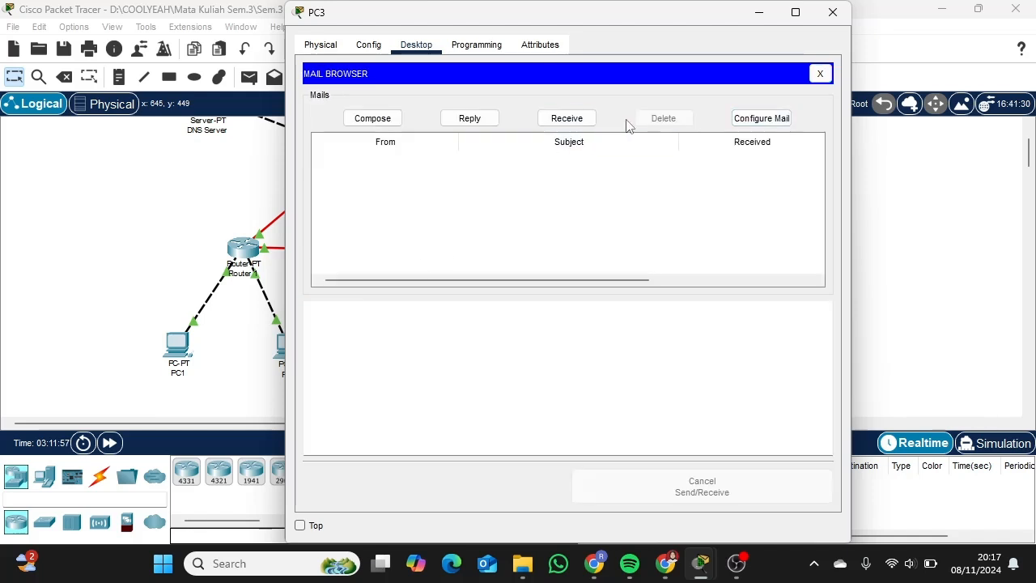
# Step: Receive and read the 'Percobaan email dari mhs ke dosen' message on PC3, then close PC3
pyautogui.click(587, 118)
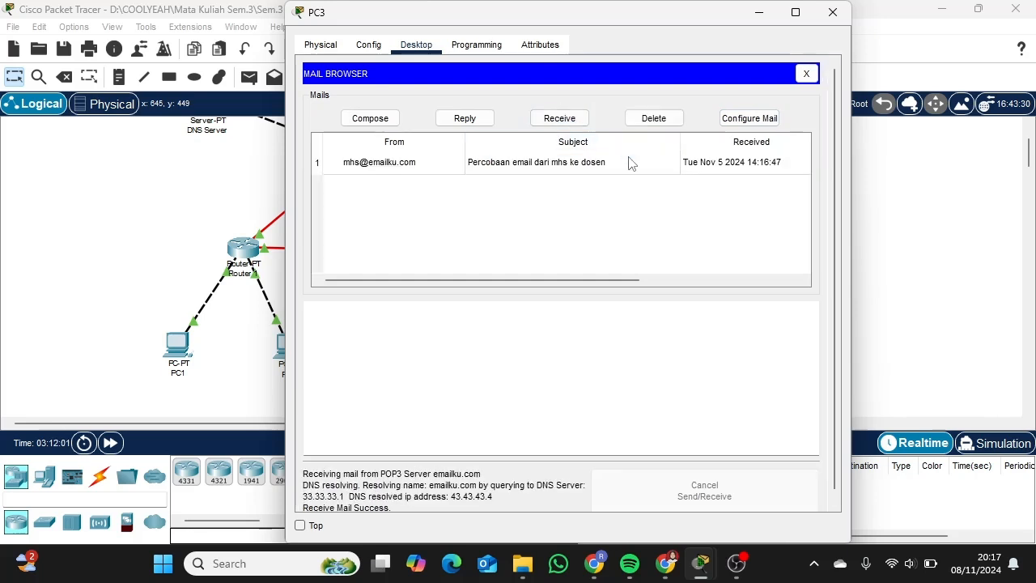
pyautogui.click(539, 172)
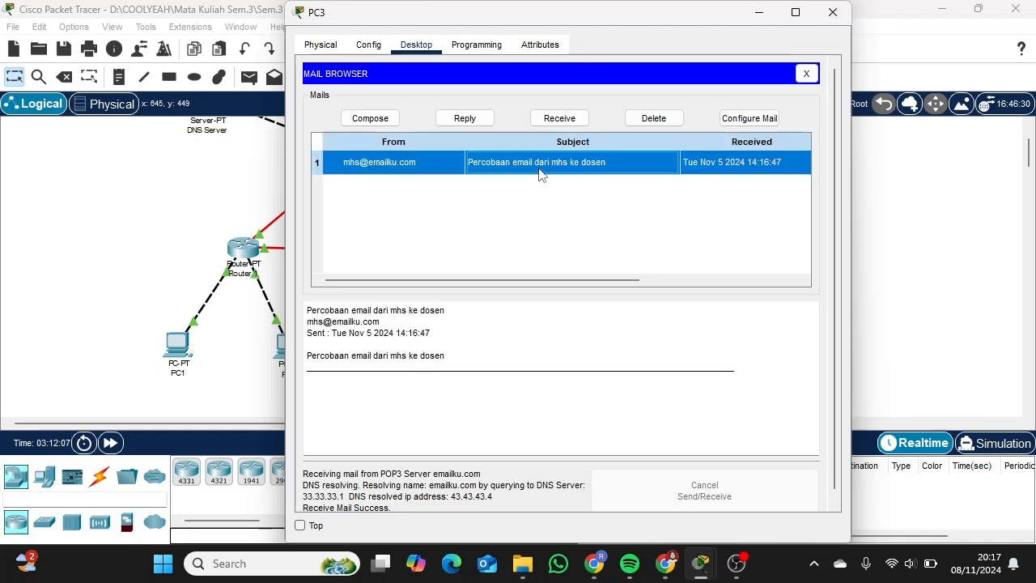
pyautogui.doubleClick(548, 171)
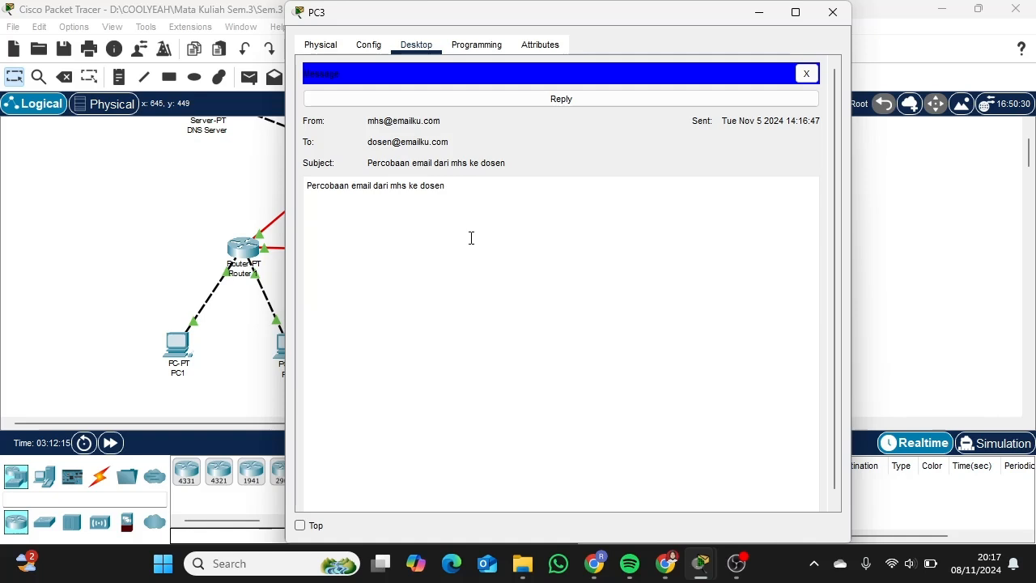
pyautogui.click(814, 73)
pyautogui.click(833, 12)
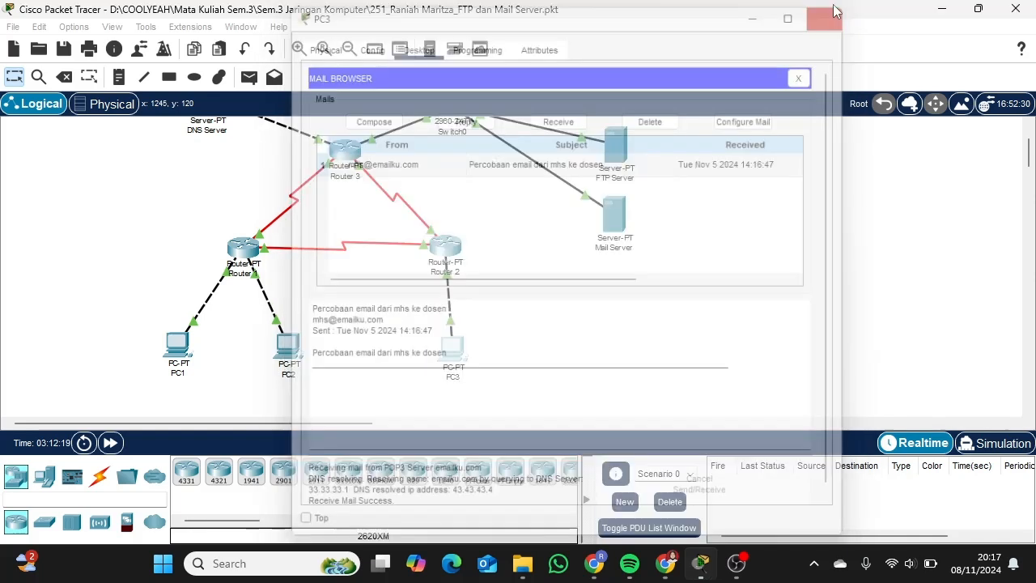